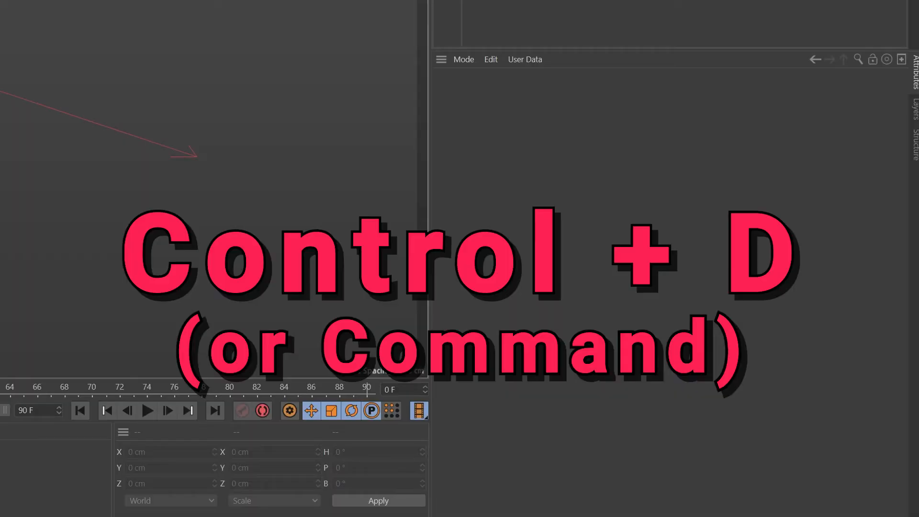
Step: Open the project settings, bring up the render settings and choose the renderer there
{"action": "key", "text": "ctrl+d"}
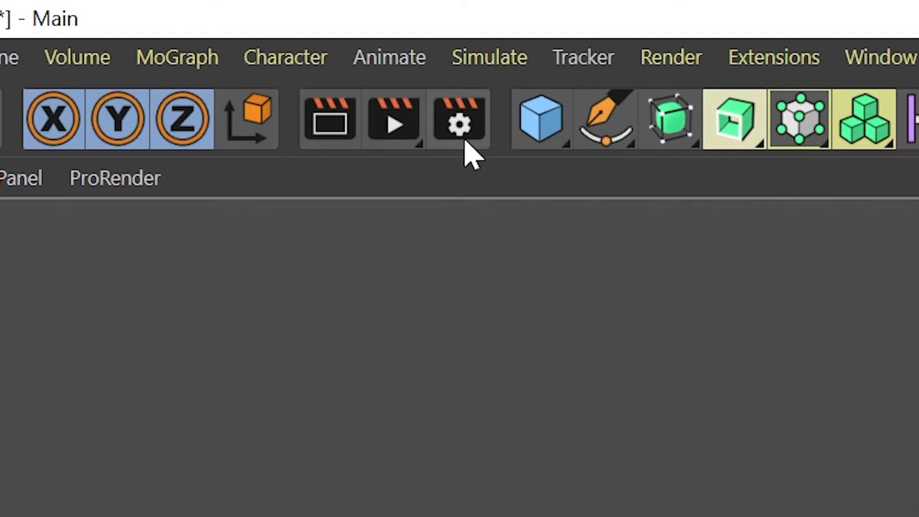
{"action": "left_click", "coordinate": [467, 132]}
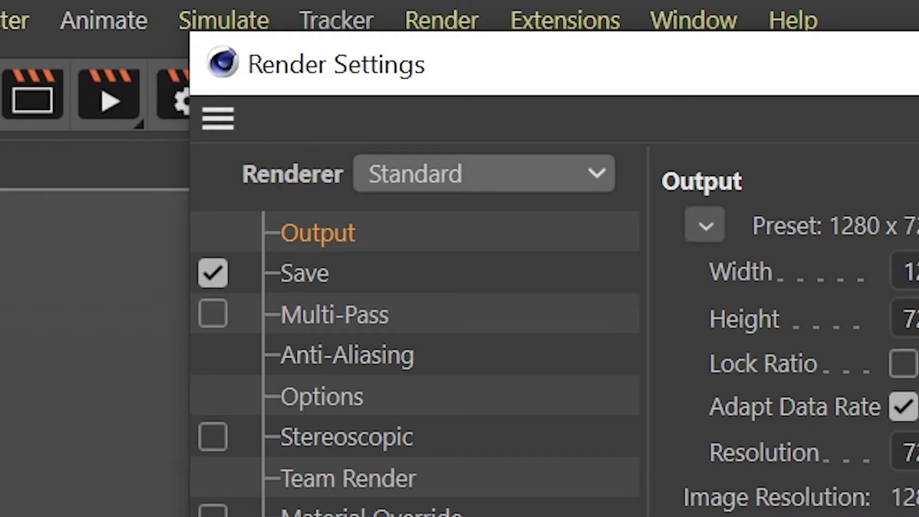
{"action": "left_click", "coordinate": [517, 175]}
{"action": "left_click", "coordinate": [493, 264]}
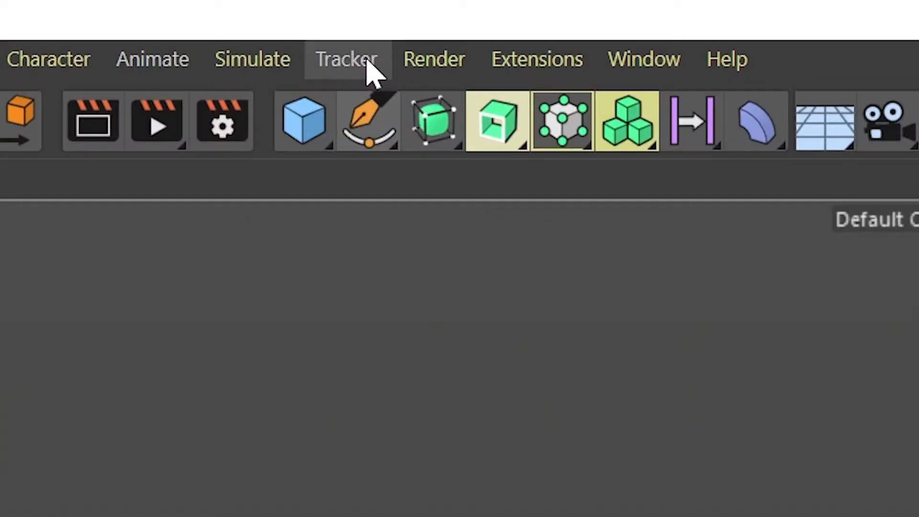
Step: Add a Motion Tracker and load the image sequence starting at 3D Tracking_VFX Tutorial_00000.tif as its footage
{"action": "left_click", "coordinate": [366, 72]}
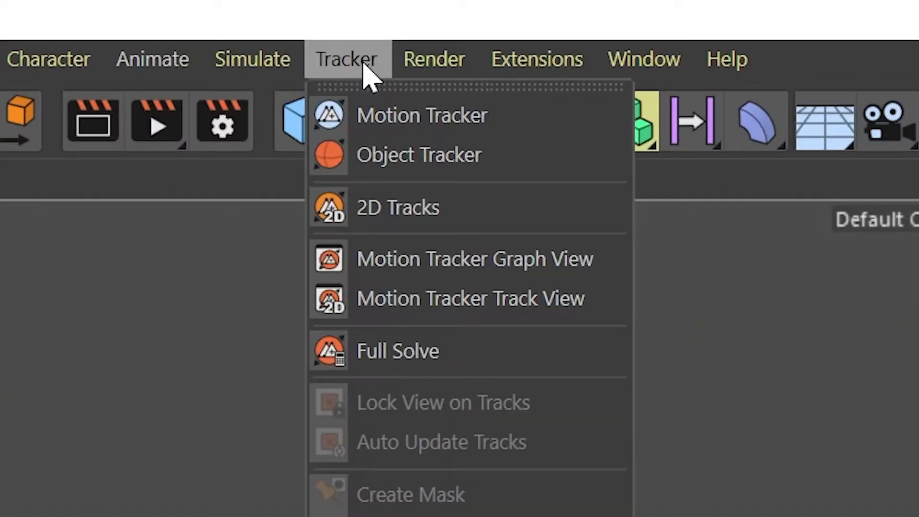
{"action": "left_click", "coordinate": [434, 126]}
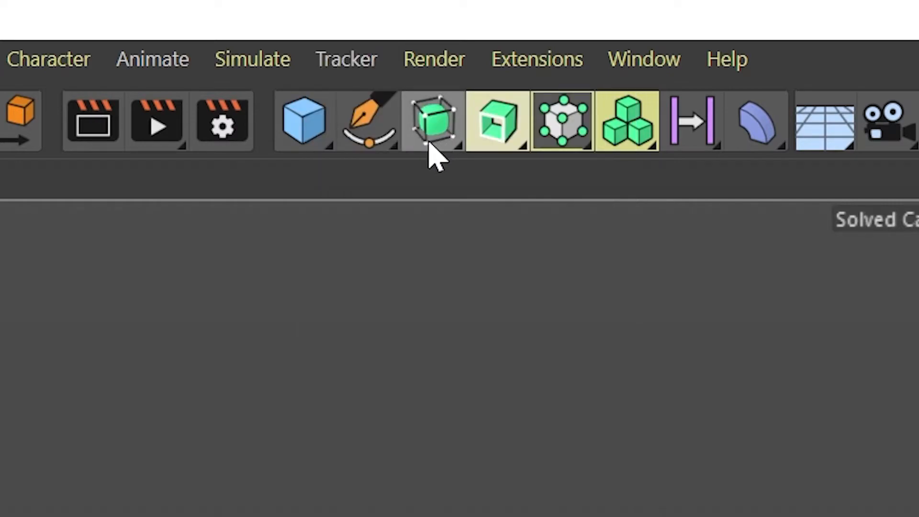
{"action": "left_click", "coordinate": [314, 185]}
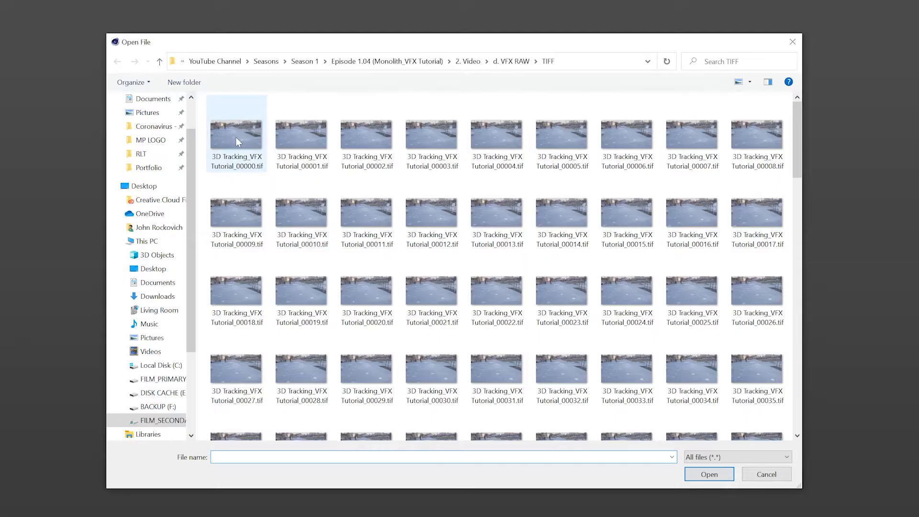
{"action": "double_click", "coordinate": [236, 137]}
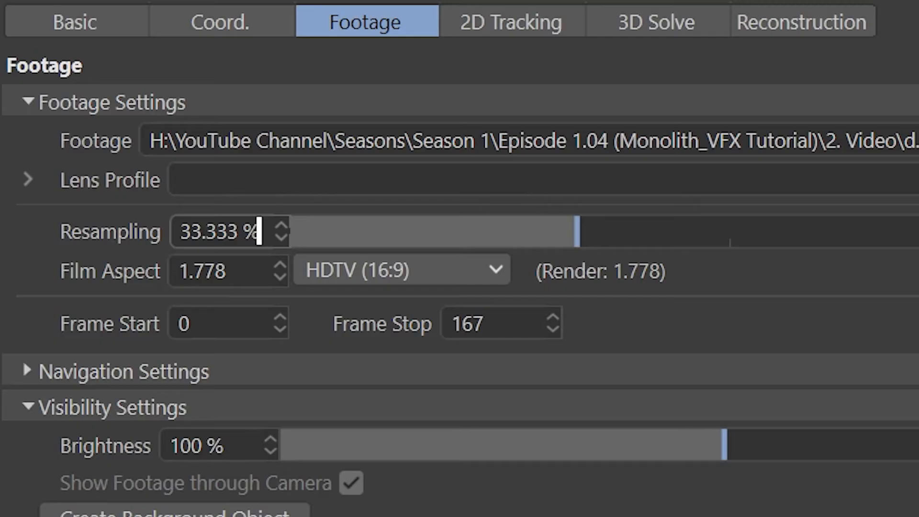
Step: Set the Motion Tracker footage resampling to 100 %
{"action": "left_click_drag", "start_coordinate": [725, 305], "coordinate": [695, 306]}
{"action": "key", "text": "BackSpace"}
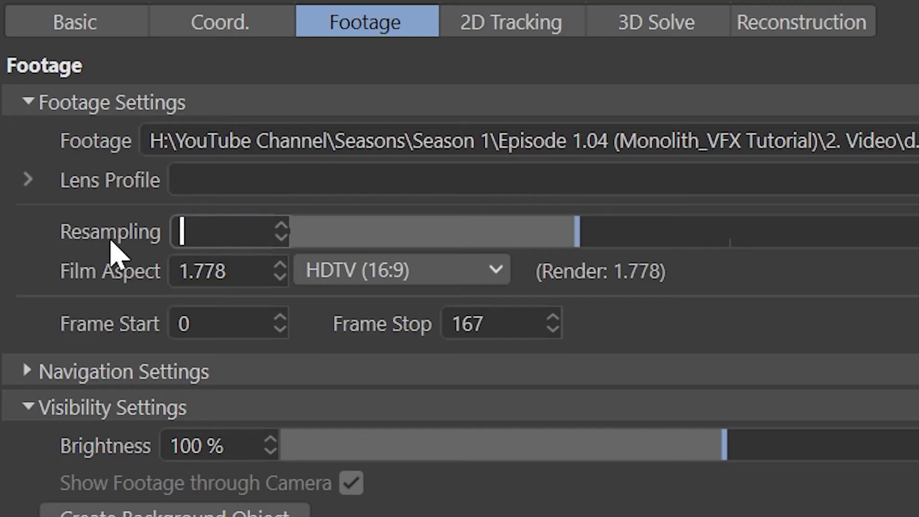
{"action": "type", "text": "100"}
{"action": "key", "text": "Return"}
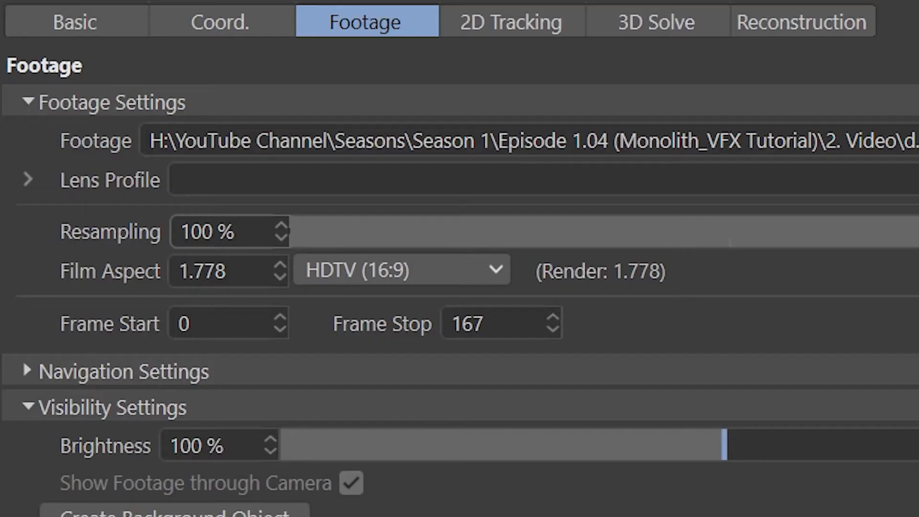
Step: Set the Motion Tracker footage resampling to 50 %
{"action": "left_click_drag", "start_coordinate": [720, 304], "coordinate": [709, 304]}
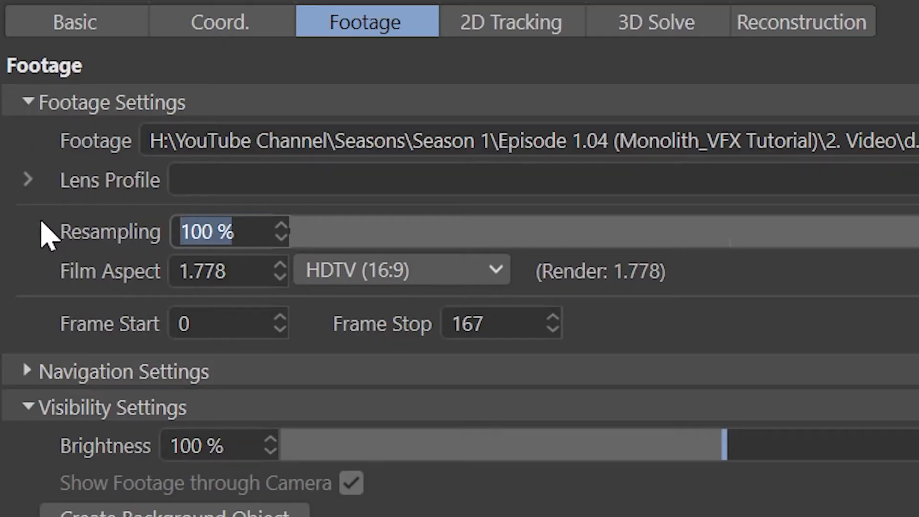
{"action": "type", "text": "50"}
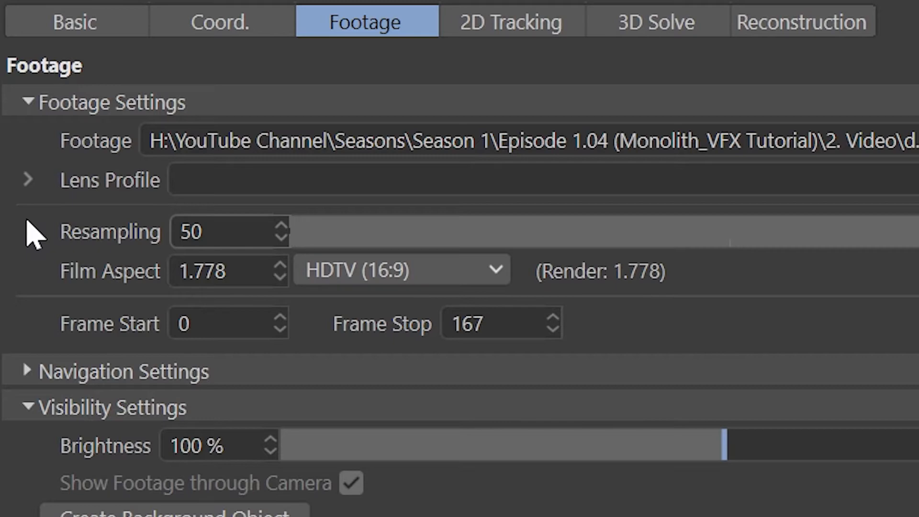
{"action": "key", "text": "Return"}
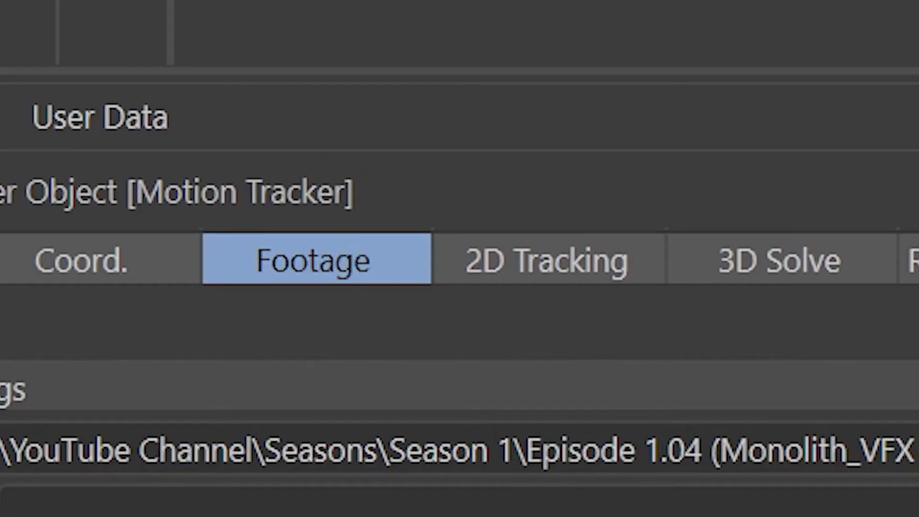
Step: Run the automatic 2D tracking on the loaded footage
{"action": "left_click", "coordinate": [513, 267]}
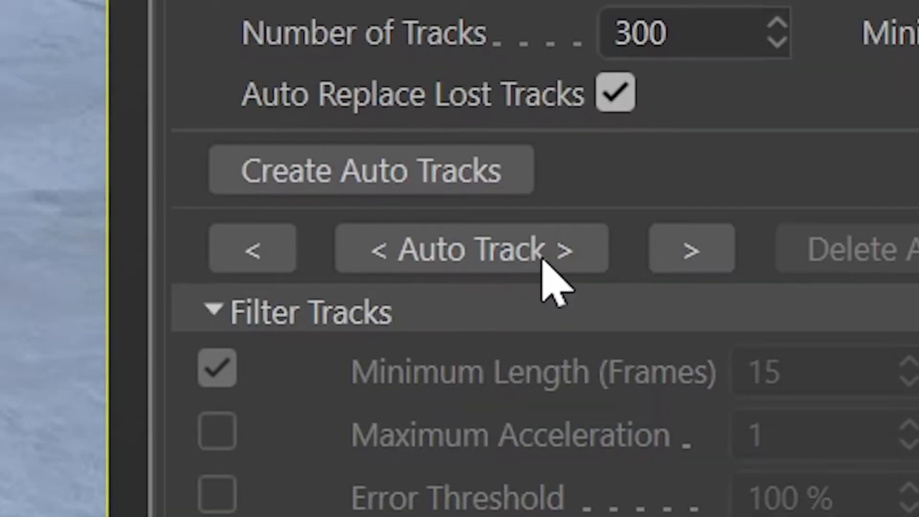
{"action": "left_click", "coordinate": [550, 267]}
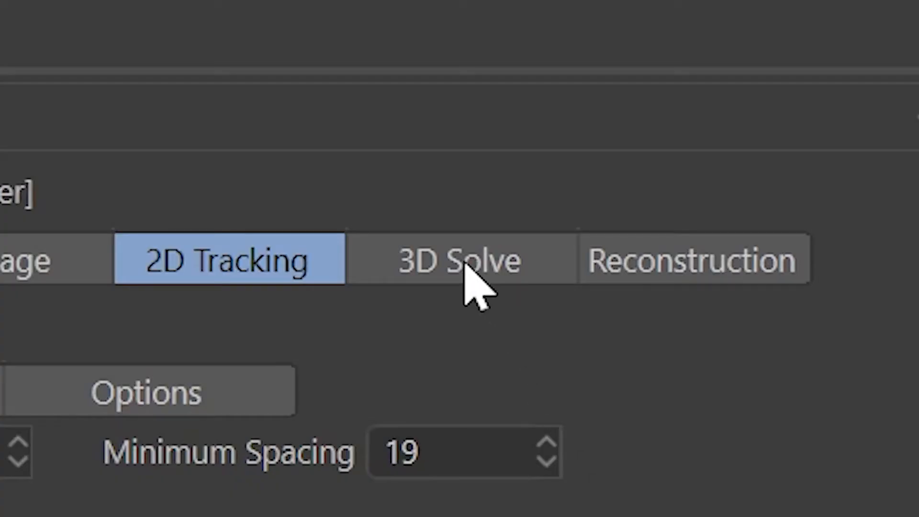
Step: Run the 3D solver with a Known and Constant focal length of 26 mm and a sensor size of 33.782 mm
{"action": "left_click", "coordinate": [467, 270]}
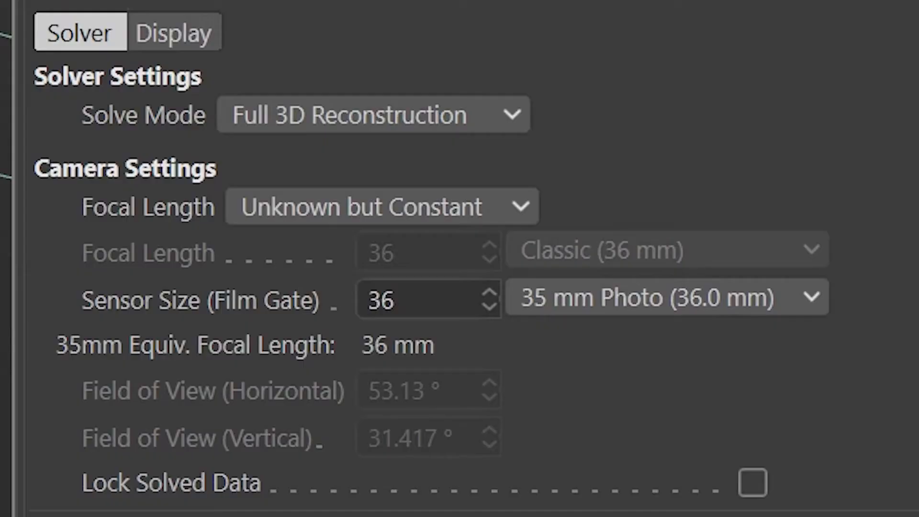
{"action": "left_click", "coordinate": [492, 213]}
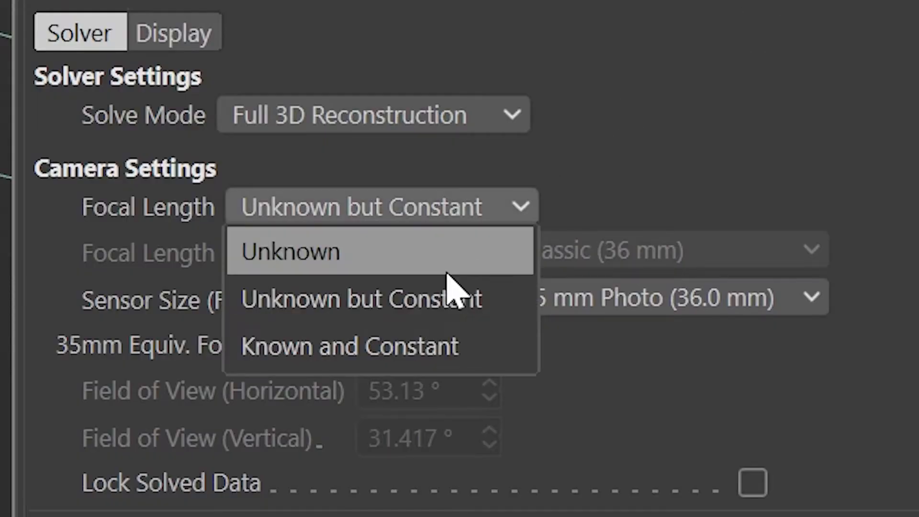
{"action": "left_click", "coordinate": [417, 338]}
{"action": "left_click_drag", "start_coordinate": [412, 252], "coordinate": [288, 250]}
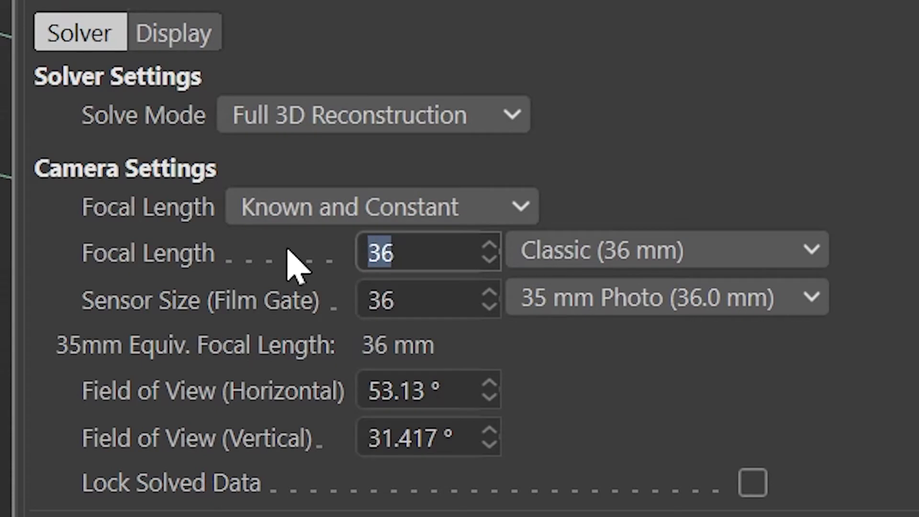
{"action": "key", "text": "Tab"}
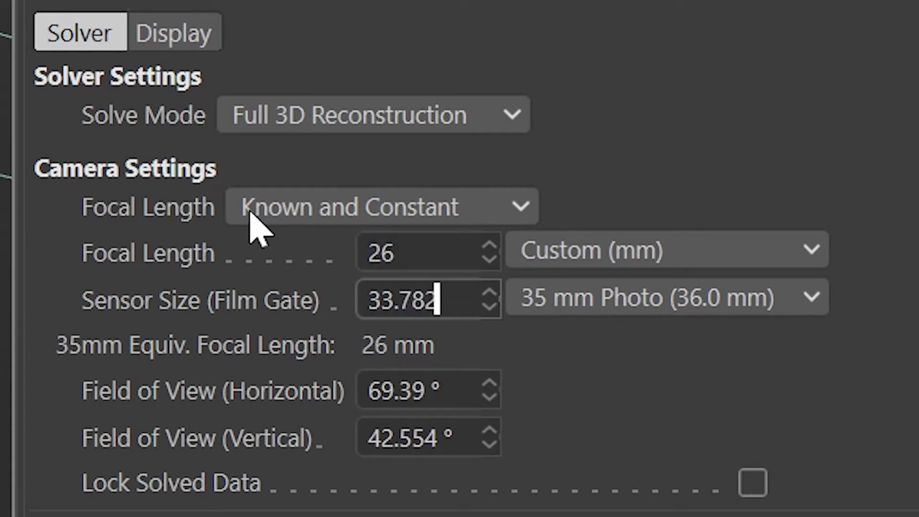
{"action": "type", "text": "33.782"}
{"action": "key", "text": "Return"}
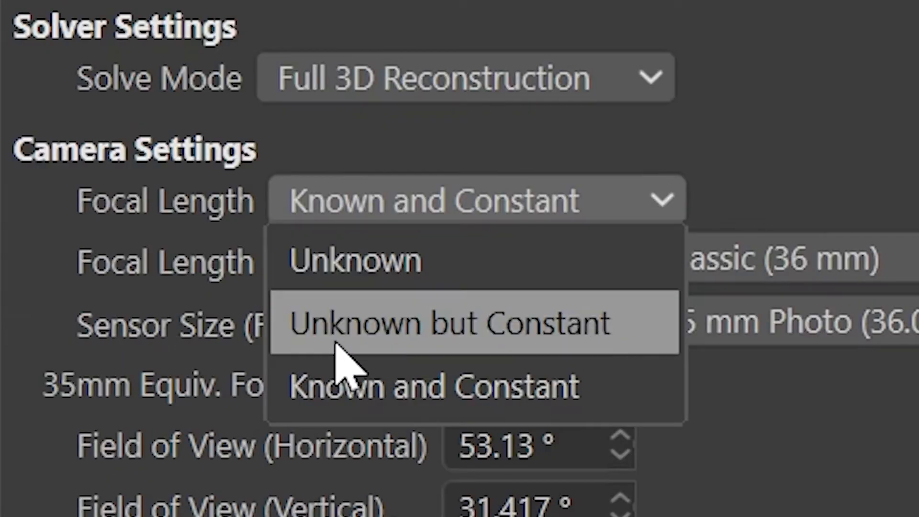
{"action": "left_click", "coordinate": [529, 348]}
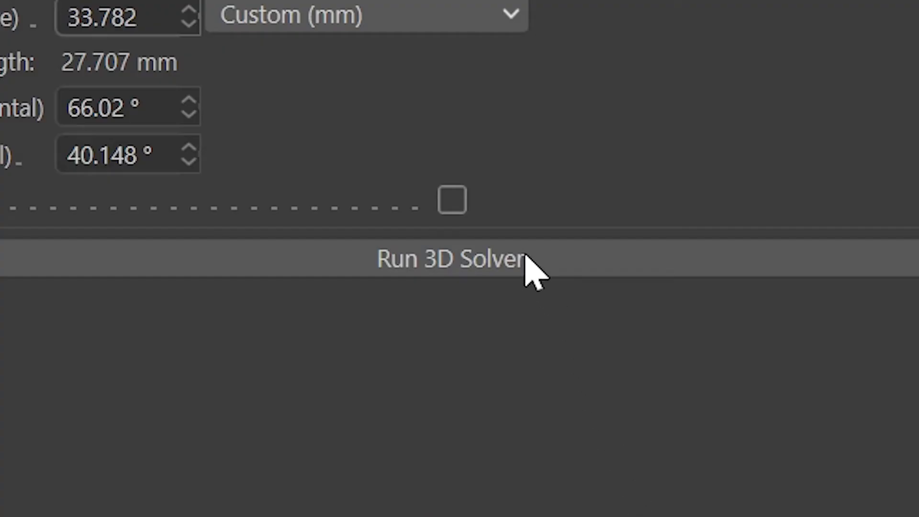
{"action": "left_click", "coordinate": [526, 258]}
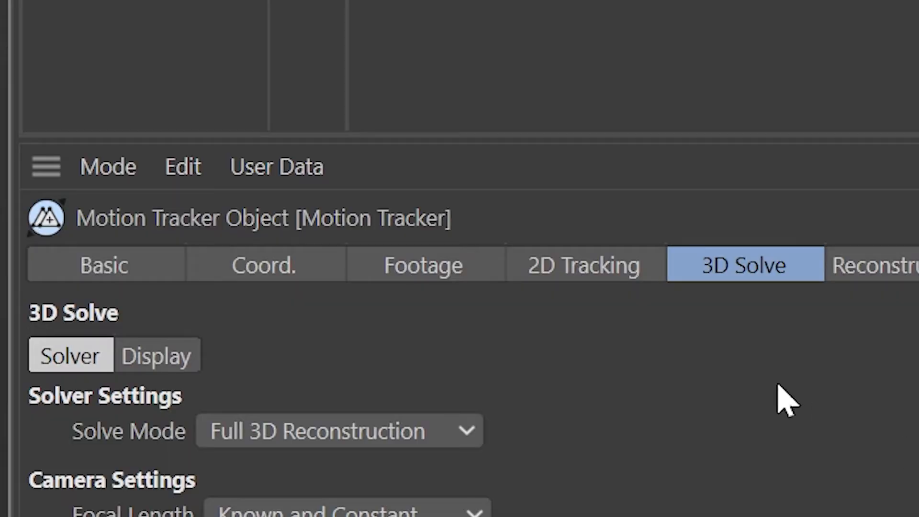
Step: Create a background object from the Motion Tracker's footage
{"action": "left_click", "coordinate": [470, 272]}
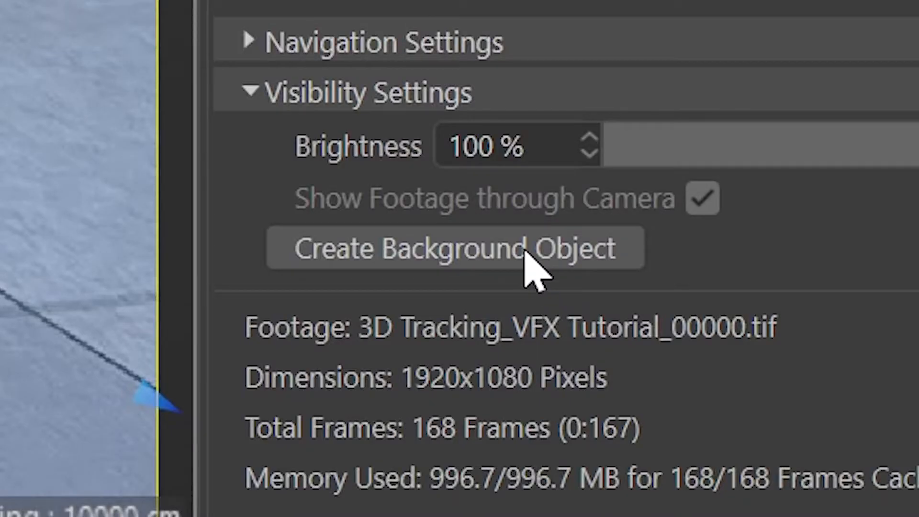
{"action": "left_click", "coordinate": [517, 273]}
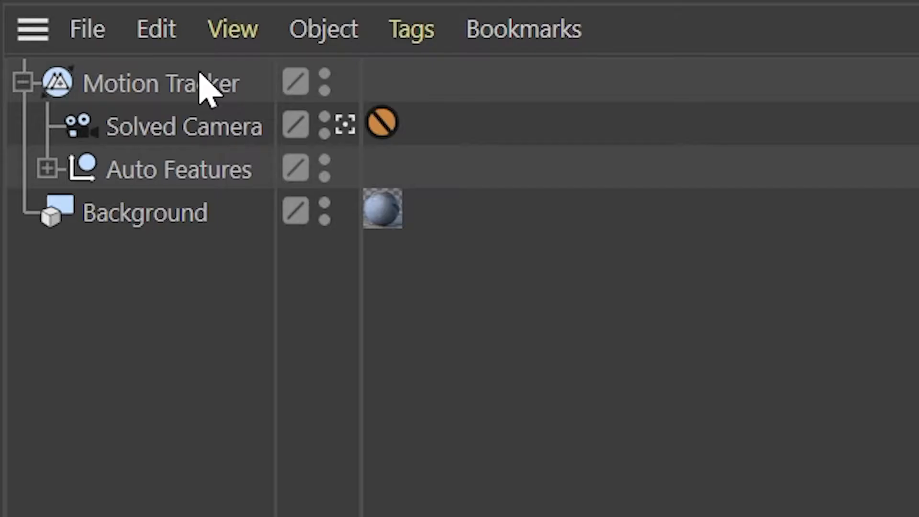
Step: Add a Planar Constraint to the Motion Tracker on features Auto 0885, Auto 1225 and Auto 1690, and create a plane from it
{"action": "right_click", "coordinate": [201, 81]}
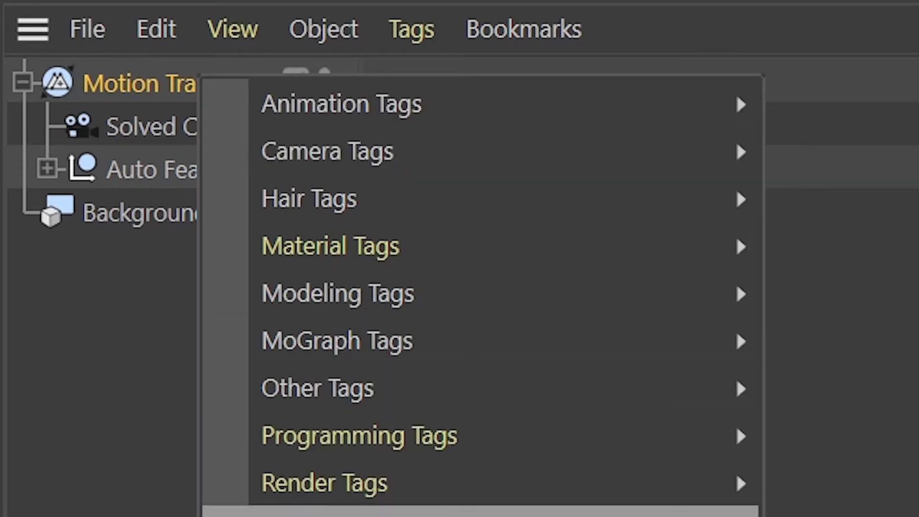
{"action": "mouse_move", "coordinate": [457, 232]}
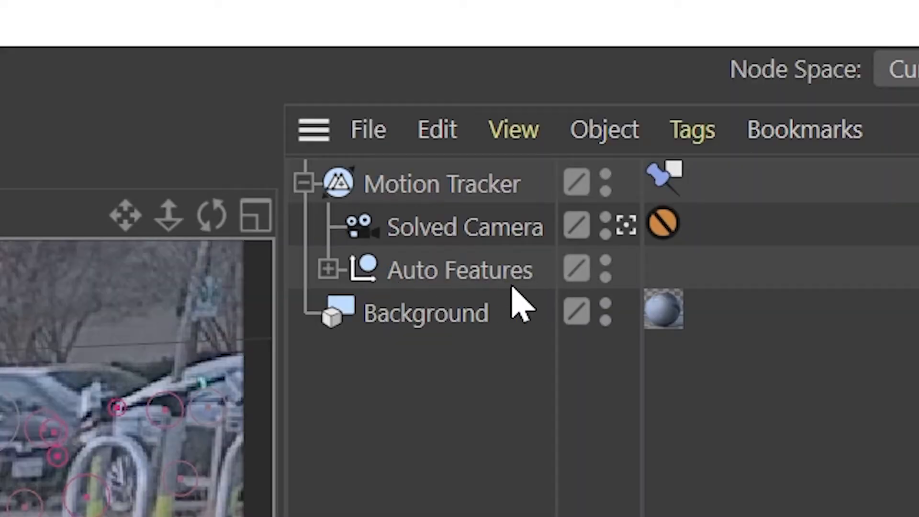
{"action": "left_click", "coordinate": [444, 283]}
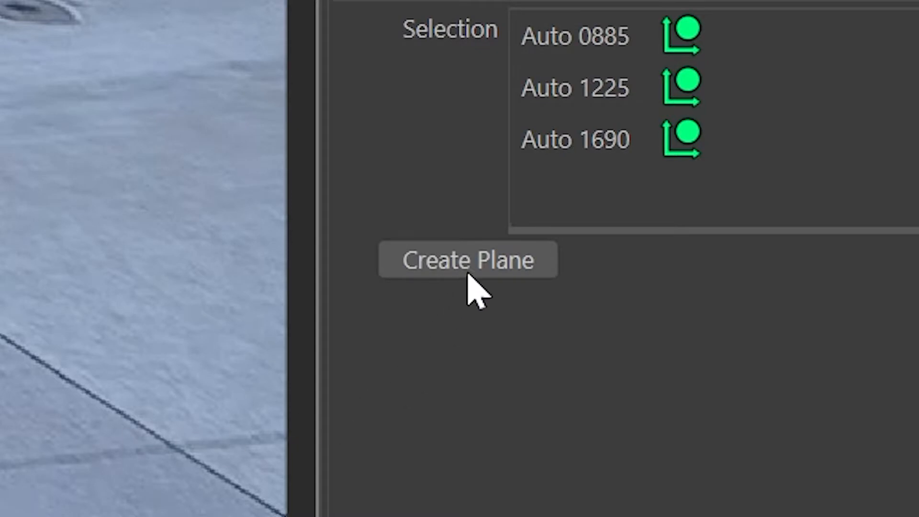
{"action": "left_click", "coordinate": [468, 268]}
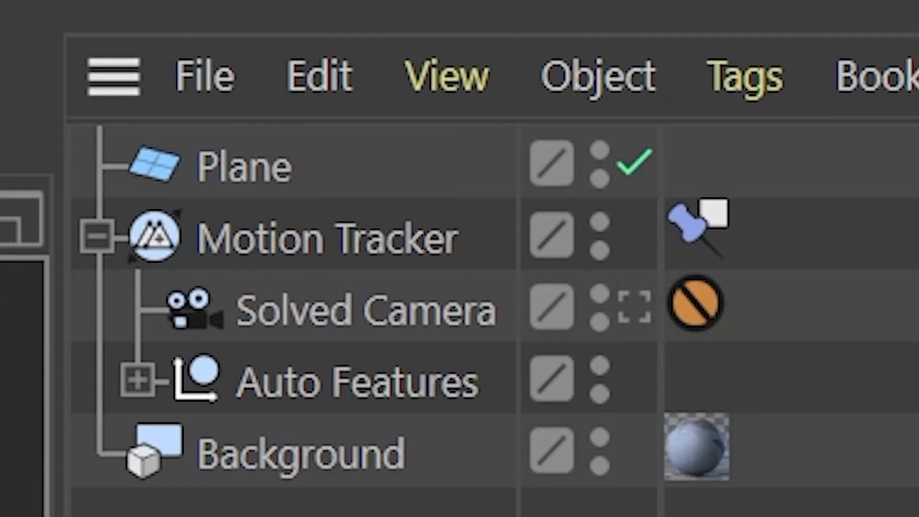
Step: Hide the background and examine how the plane lies within the tracked point cloud
{"action": "left_click", "coordinate": [599, 438]}
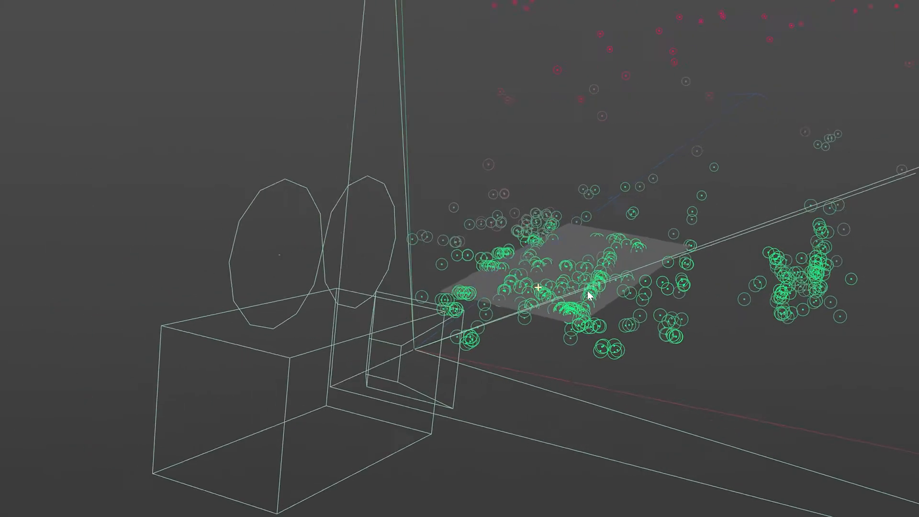
{"action": "left_click_drag", "start_coordinate": [585, 303], "coordinate": [786, 279], "text": "alt"}
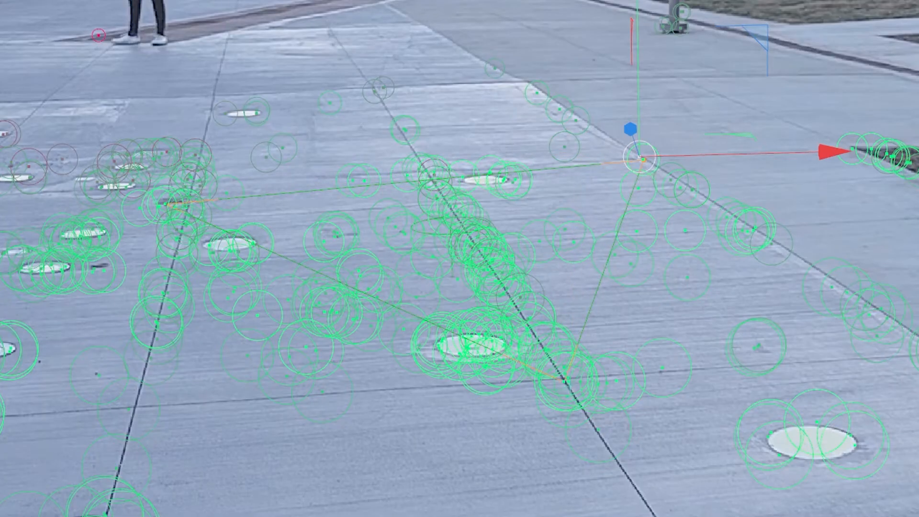
Step: Move and rotate the ground plane over the tracked pavement to check and align it with the paving joints
{"action": "left_click_drag", "start_coordinate": [566, 382], "coordinate": [617, 381]}
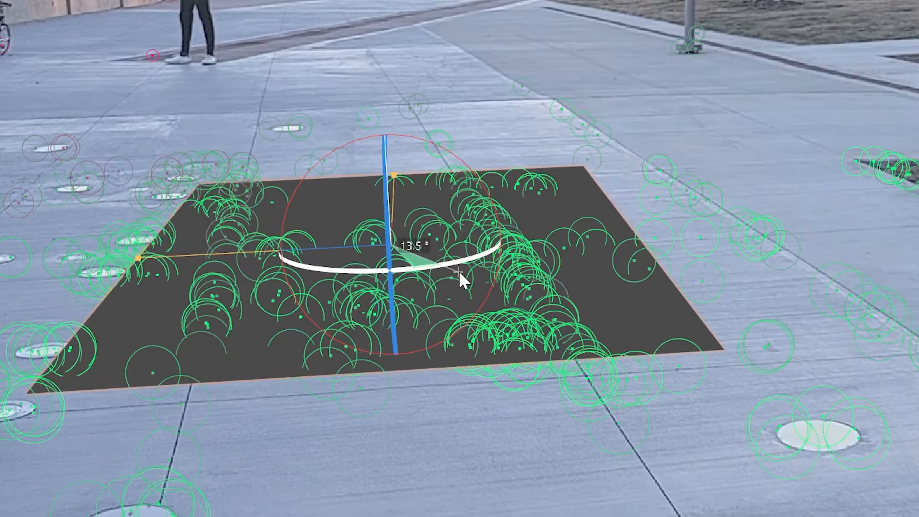
{"action": "left_click_drag", "start_coordinate": [459, 271], "coordinate": [470, 272]}
{"action": "key", "text": "e"}
{"action": "left_click_drag", "start_coordinate": [296, 254], "coordinate": [394, 262]}
{"action": "key", "text": "r"}
{"action": "left_click_drag", "start_coordinate": [458, 263], "coordinate": [456, 270]}
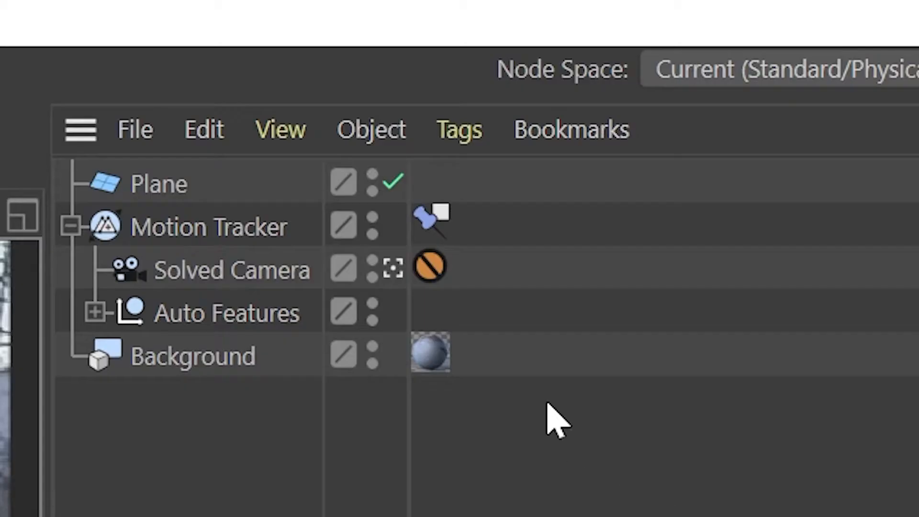
Step: Disable the plane and add a Position Constraint to the Motion Tracker, set on a tracked point along the middle paving joint
{"action": "left_click", "coordinate": [394, 181]}
{"action": "right_click", "coordinate": [268, 226]}
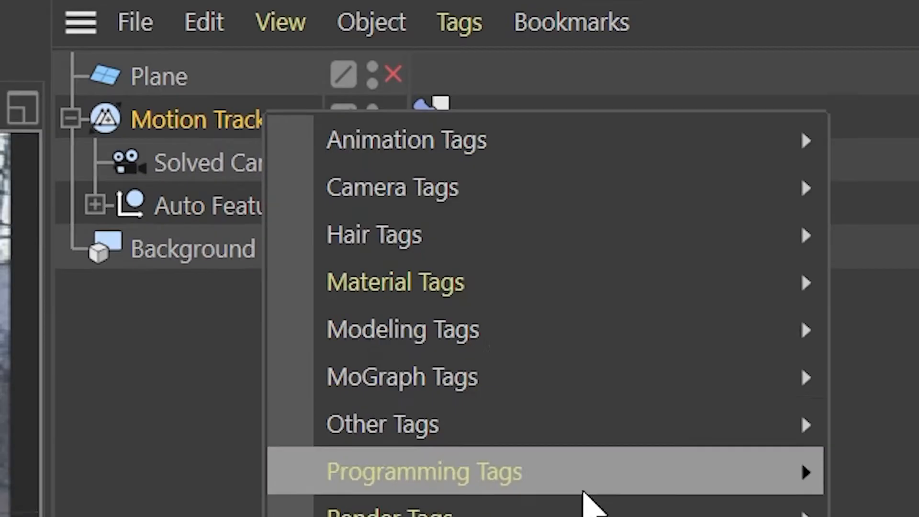
{"action": "mouse_move", "coordinate": [630, 240]}
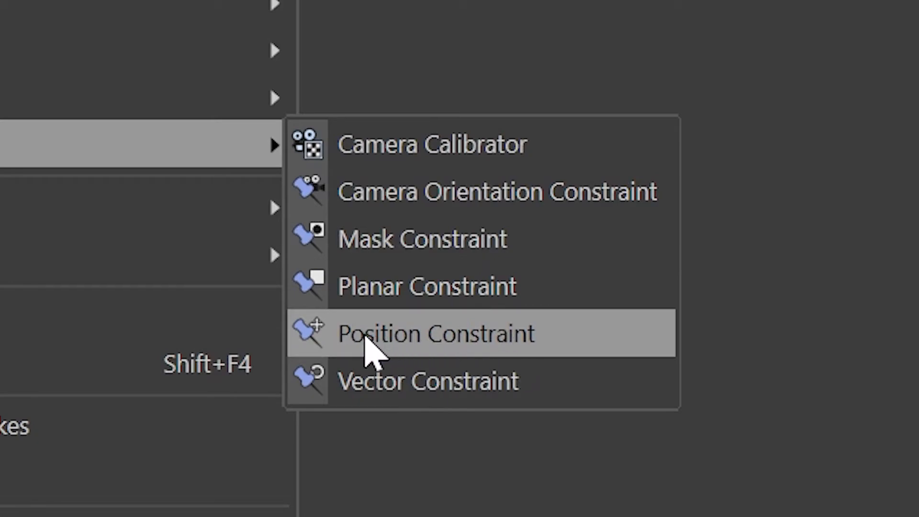
{"action": "left_click", "coordinate": [376, 335]}
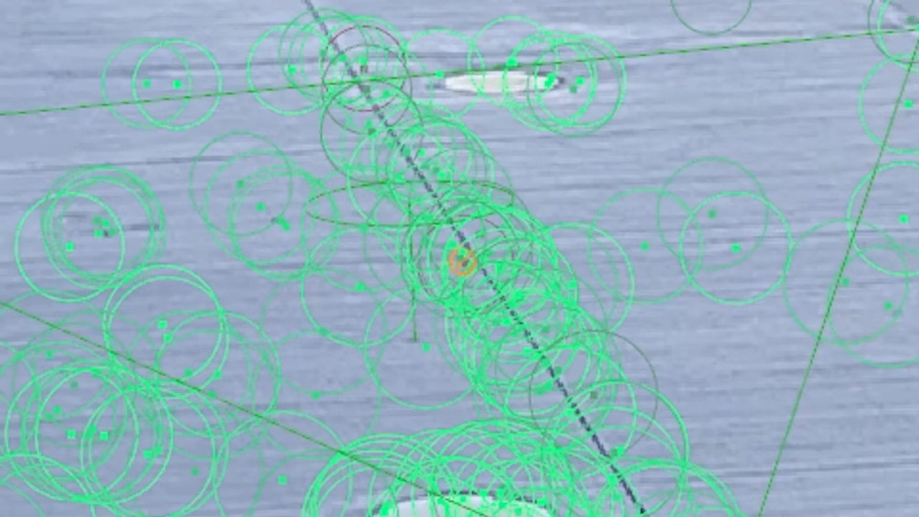
{"action": "left_click", "coordinate": [462, 260]}
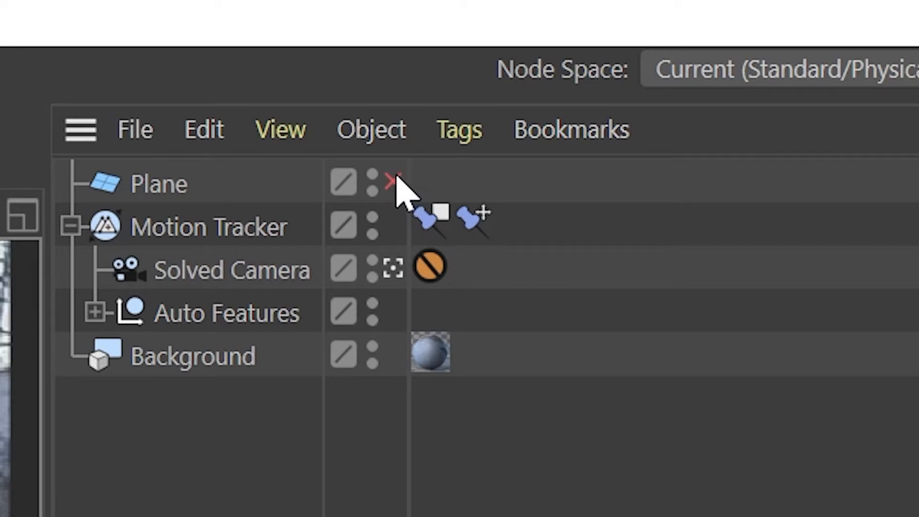
Step: Re-enable the ground plane
{"action": "left_click", "coordinate": [394, 181]}
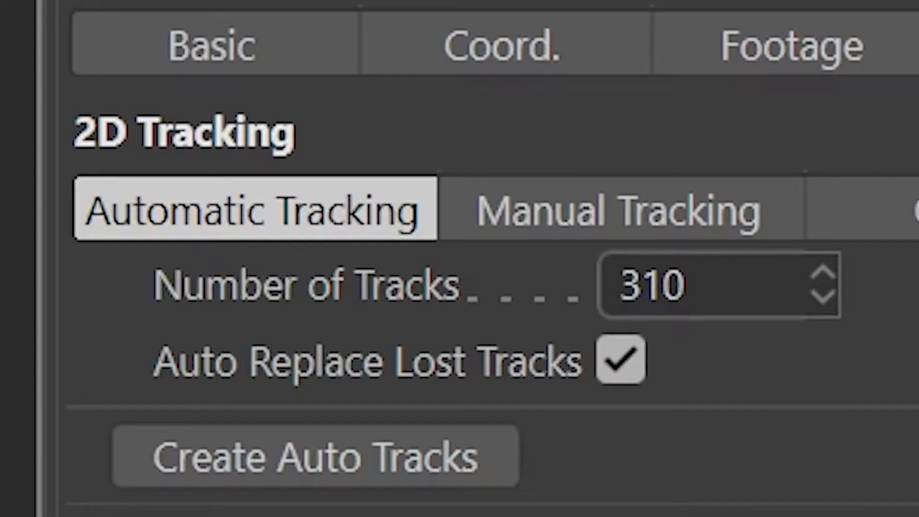
Step: Set the Motion Tracker's Number of Tracks to 330, rerun Auto Track, and adjust the Minimum Spacing between tracks
{"action": "type", "text": "330"}
{"action": "key", "text": "Up"}
{"action": "key", "text": "Up"}
{"action": "key", "text": "Up"}
{"action": "key", "text": "Up"}
{"action": "key", "text": "Up"}
{"action": "key", "text": "Up"}
{"action": "key", "text": "Up"}
{"action": "key", "text": "Up"}
{"action": "key", "text": "Up"}
{"action": "key", "text": "Up"}
{"action": "key", "text": "Up"}
{"action": "key", "text": "Up"}
{"action": "key", "text": "Up"}
{"action": "key", "text": "Up"}
{"action": "key", "text": "Up"}
{"action": "key", "text": "Up"}
{"action": "key", "text": "Up"}
{"action": "key", "text": "Up"}
{"action": "key", "text": "Up"}
{"action": "key", "text": "Up"}
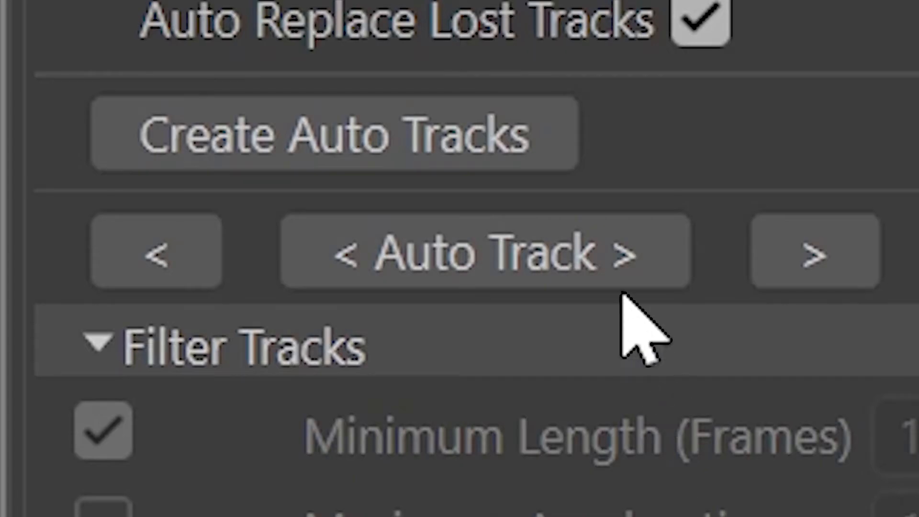
{"action": "left_click", "coordinate": [619, 263]}
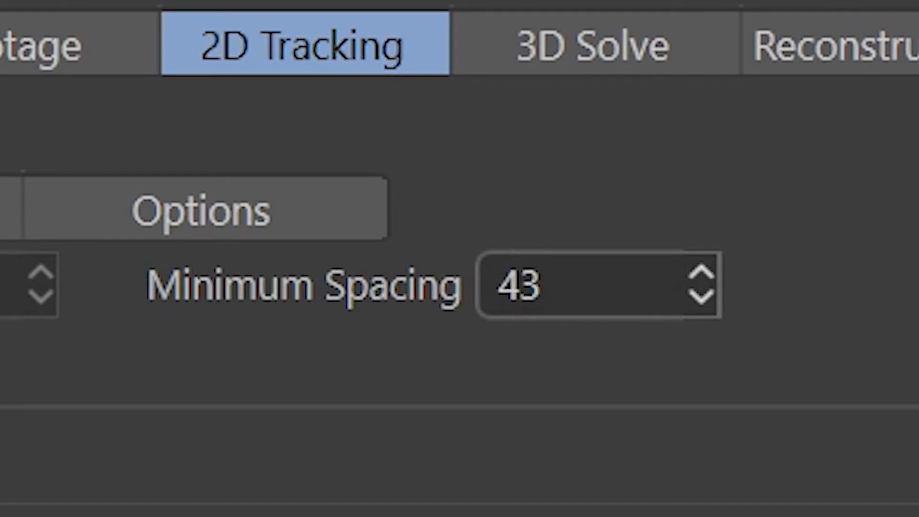
{"action": "left_click_drag", "start_coordinate": [700, 293], "coordinate": [700, 289]}
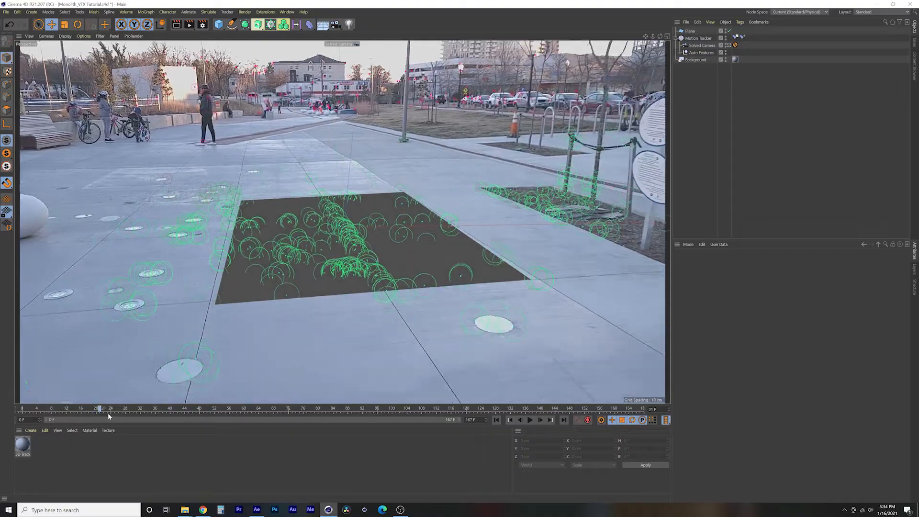
Step: Scrub through the footage to check how the plane follows the tracked pavement
{"action": "left_click_drag", "start_coordinate": [107, 413], "coordinate": [567, 417]}
Step: Move the Solved Camera out of the Motion Tracker hierarchy and collapse the Motion Tracker
{"action": "left_click_drag", "start_coordinate": [702, 45], "coordinate": [699, 36]}
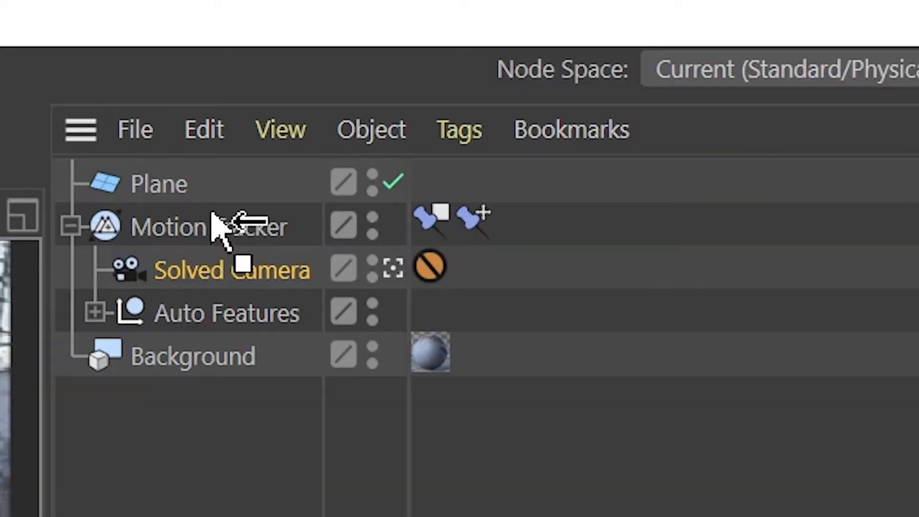
{"action": "left_click_drag", "start_coordinate": [212, 214], "coordinate": [211, 211]}
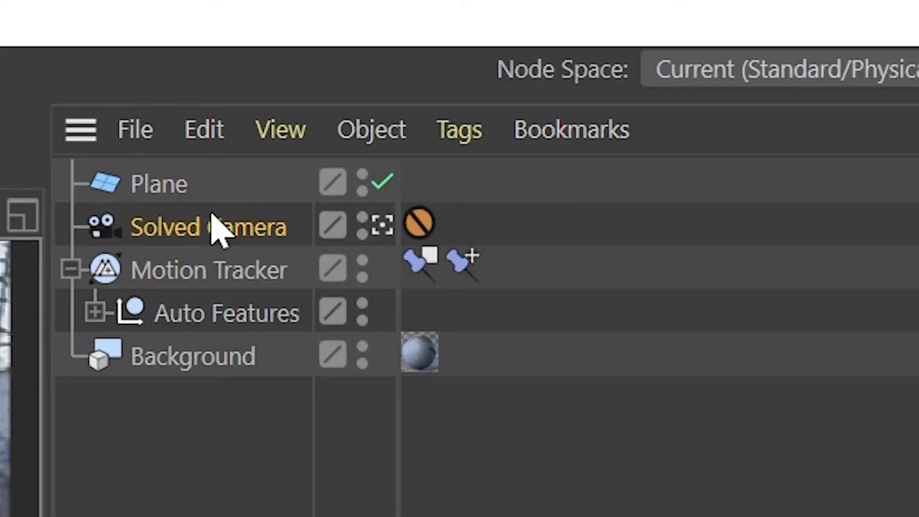
{"action": "left_click", "coordinate": [211, 267]}
{"action": "left_click", "coordinate": [72, 269]}
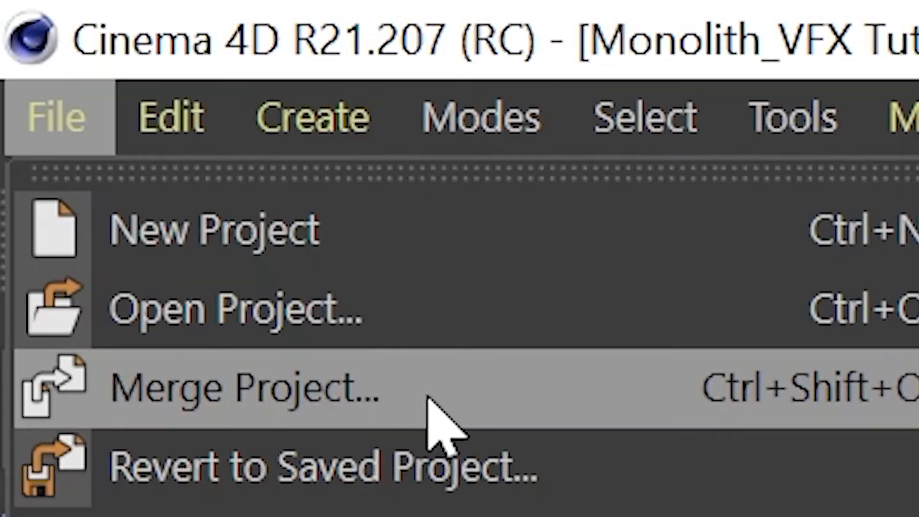
Step: Merge Monolith_Model.fbx into the project and shift the monolith vertically over the ground plane
{"action": "left_click", "coordinate": [427, 345]}
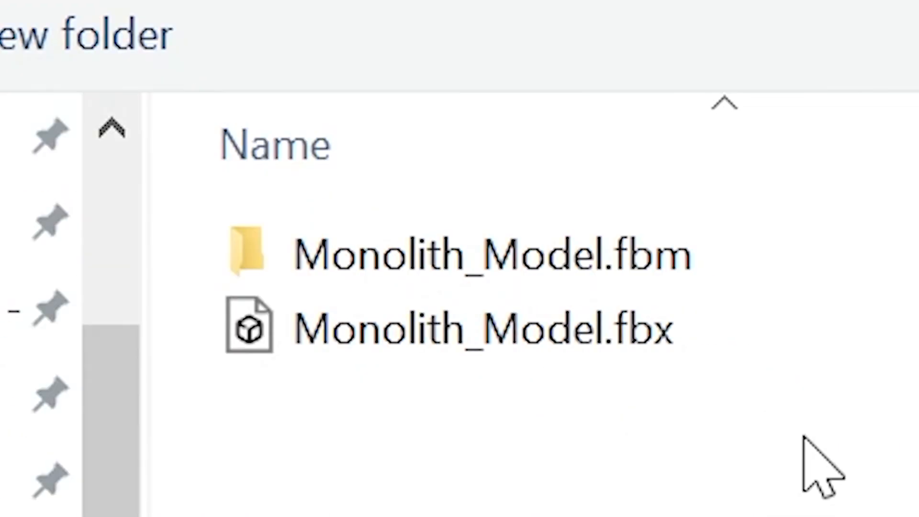
{"action": "left_click", "coordinate": [861, 375]}
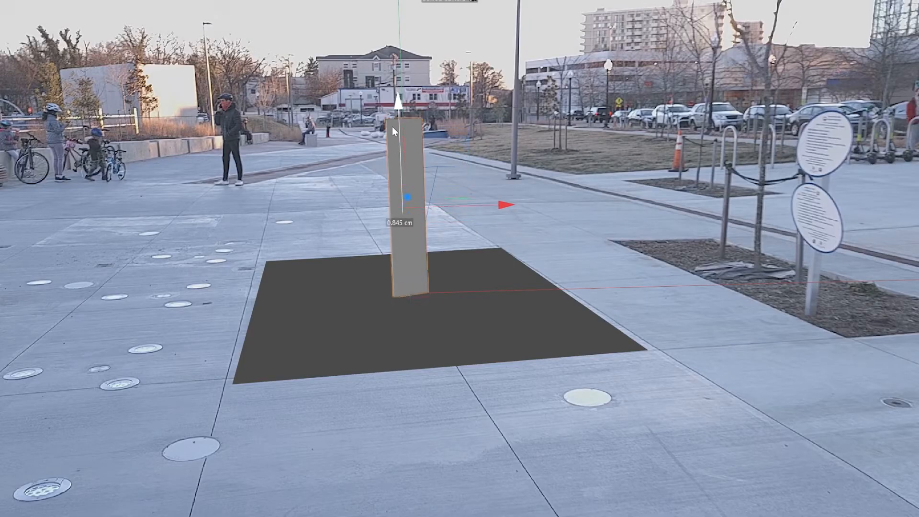
{"action": "mouse_move", "coordinate": [392, 127]}
{"action": "left_mouse_down"}
{"action": "mouse_move", "coordinate": [389, 139]}
{"action": "mouse_move", "coordinate": [387, 124]}
{"action": "left_mouse_up"}
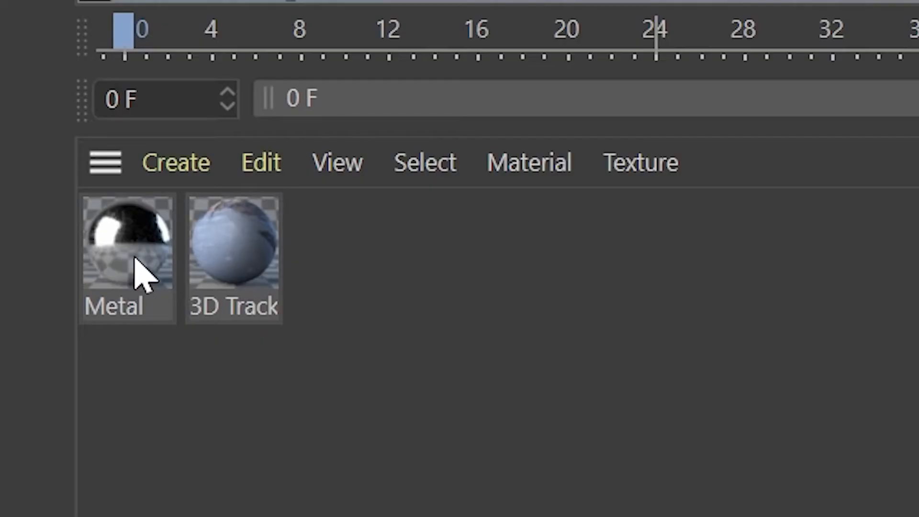
Step: Apply the 3D Track footage material to the Plane and set its texture projection to Frontal
{"action": "left_click_drag", "start_coordinate": [135, 259], "coordinate": [422, 334]}
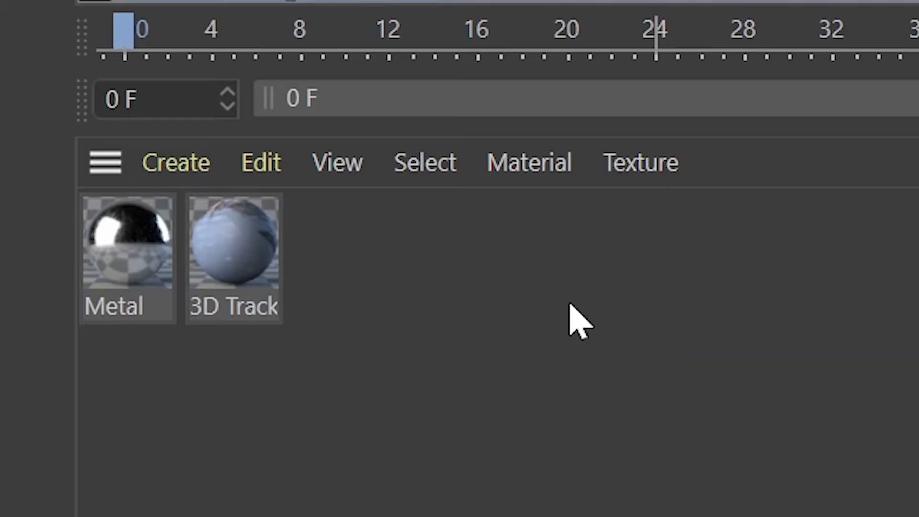
{"action": "left_click_drag", "start_coordinate": [231, 245], "coordinate": [342, 205]}
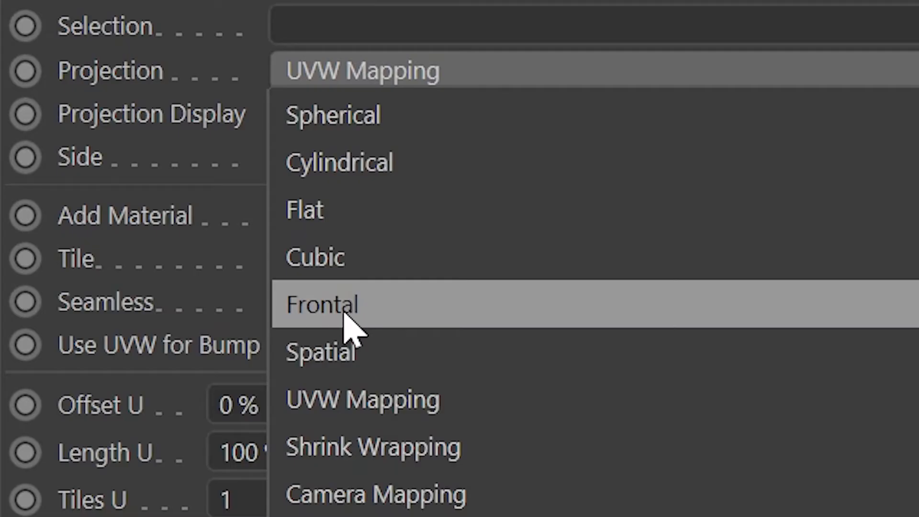
{"action": "left_click", "coordinate": [332, 302]}
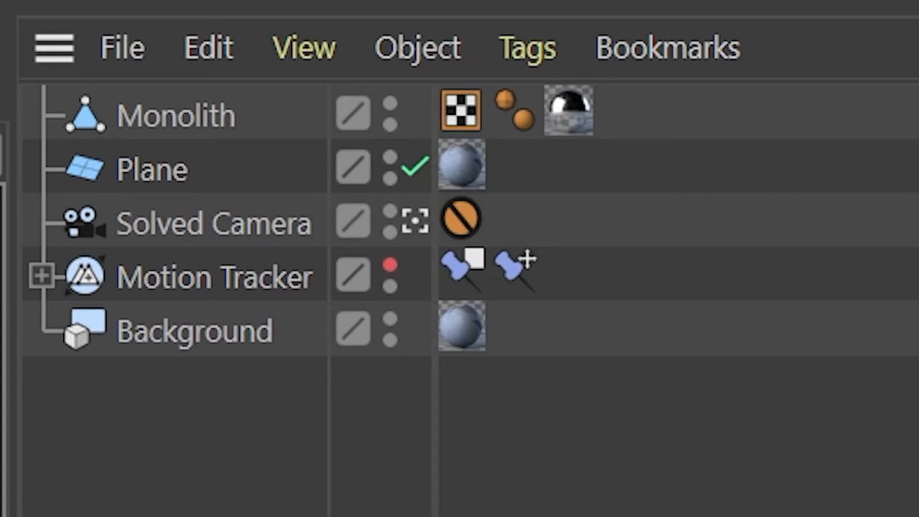
Step: Add a Compositing render tag to the Plane
{"action": "right_click", "coordinate": [154, 173]}
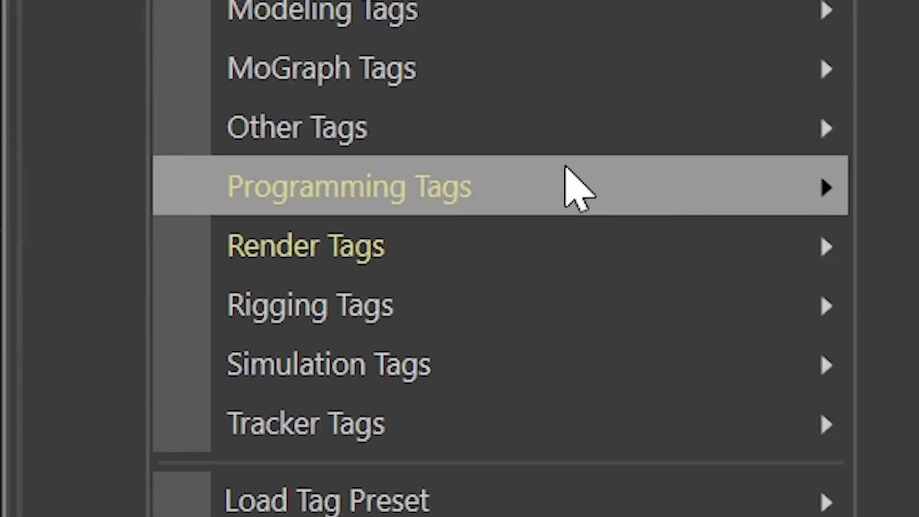
{"action": "mouse_move", "coordinate": [548, 235]}
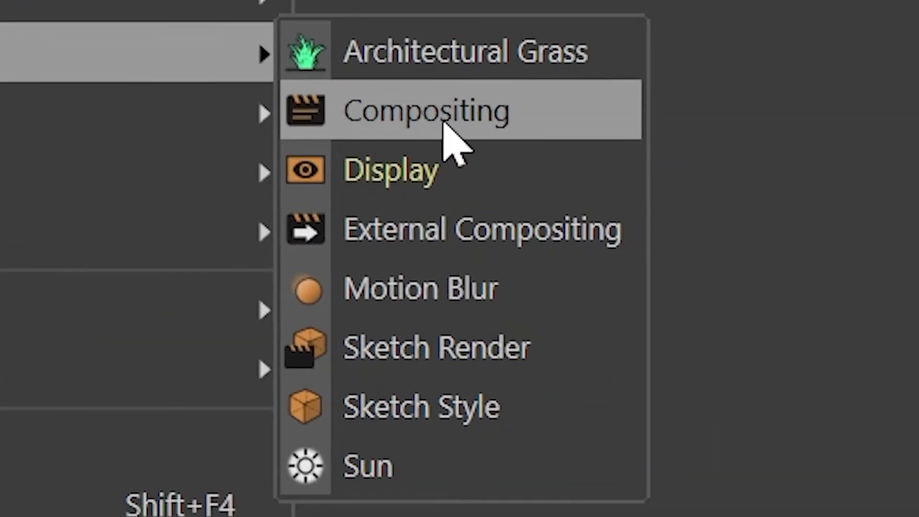
{"action": "left_click", "coordinate": [355, 113]}
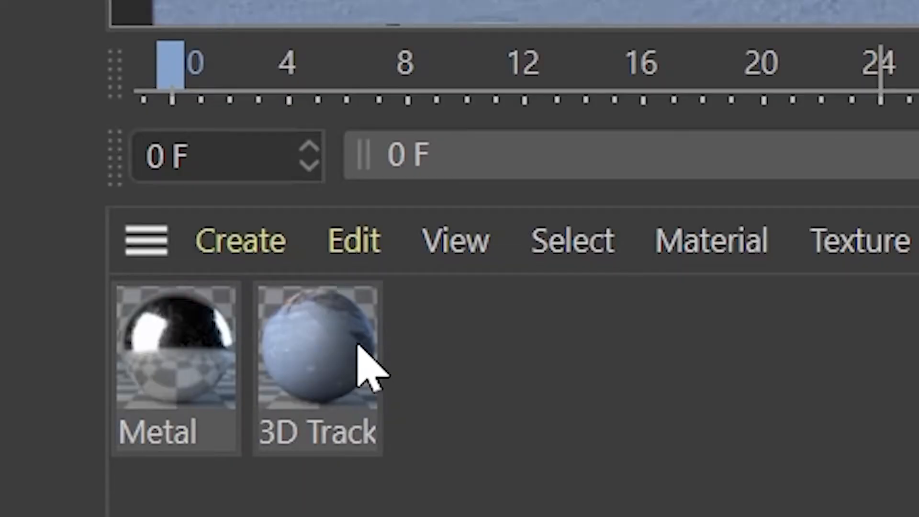
Step: Create a material with Color and Reflectance disabled and Luminance enabled, and load the panoramic street image as its Luminance texture
{"action": "left_click", "coordinate": [263, 243]}
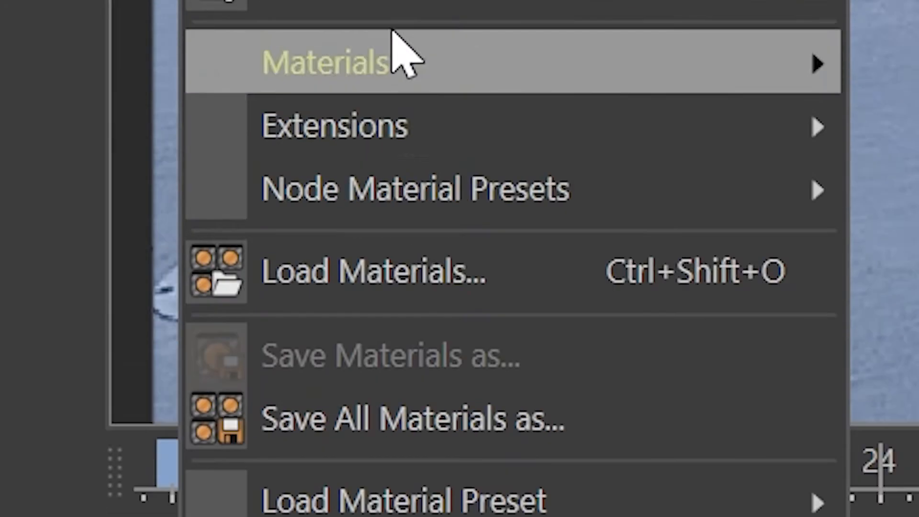
{"action": "left_click", "coordinate": [407, 297]}
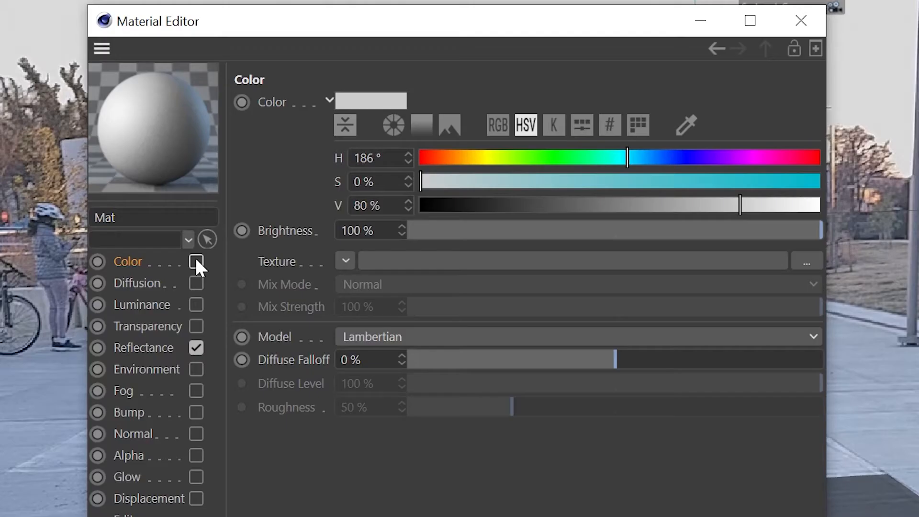
{"action": "left_click", "coordinate": [196, 262]}
{"action": "left_click", "coordinate": [196, 348]}
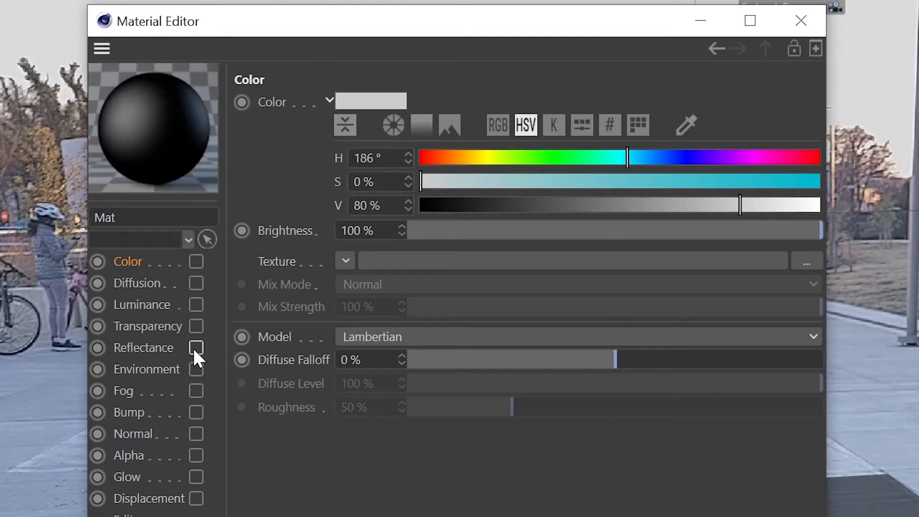
{"action": "left_click", "coordinate": [196, 305]}
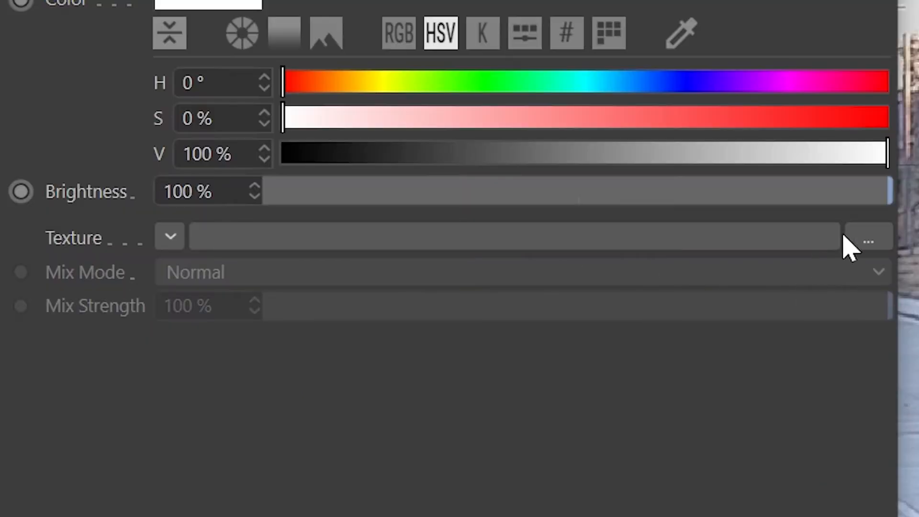
{"action": "left_click", "coordinate": [869, 241]}
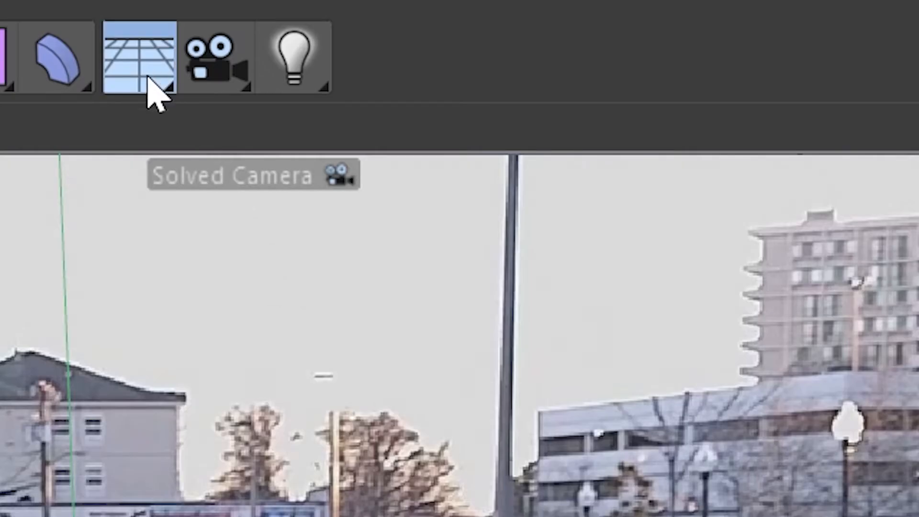
Step: Add a Sky object and apply the panorama material Mat to it
{"action": "left_click", "coordinate": [143, 76]}
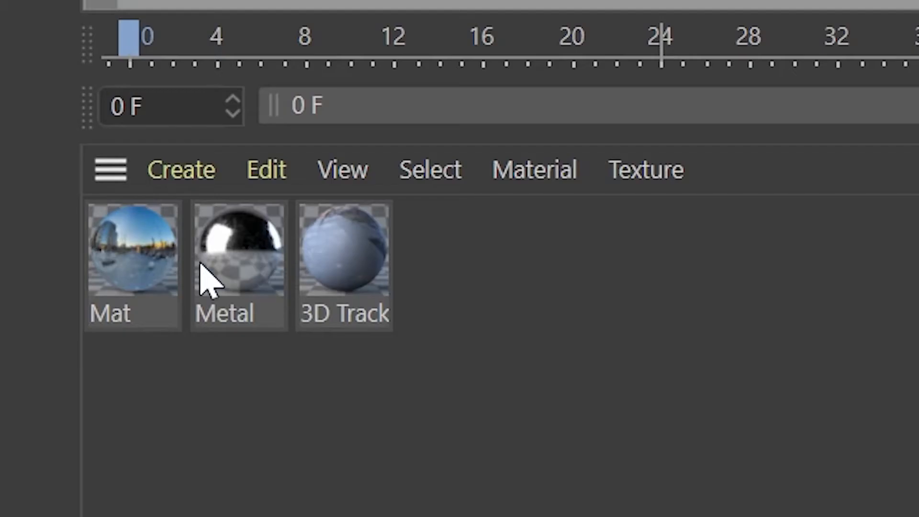
{"action": "left_click_drag", "start_coordinate": [135, 260], "coordinate": [415, 225]}
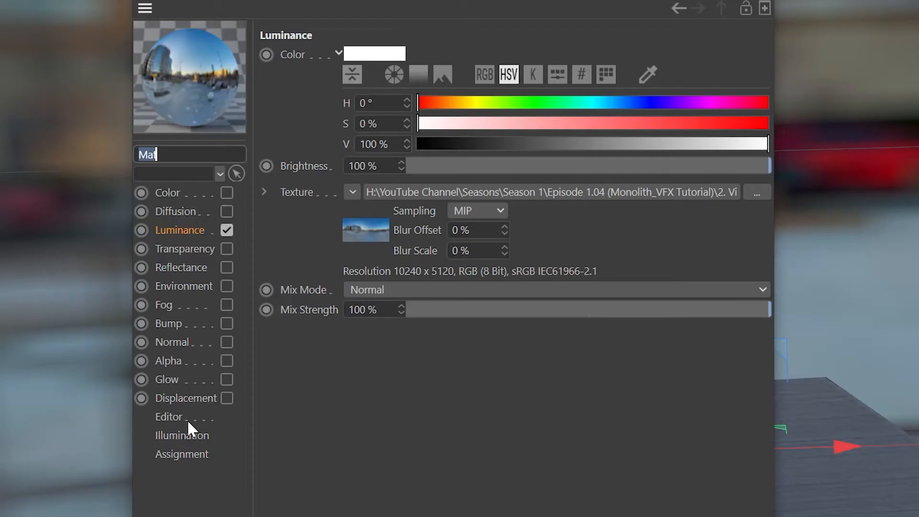
Step: Set the sky material's Texture Preview Size to 4096x4096 (64 MB)
{"action": "left_click", "coordinate": [176, 417]}
{"action": "left_click", "coordinate": [466, 72]}
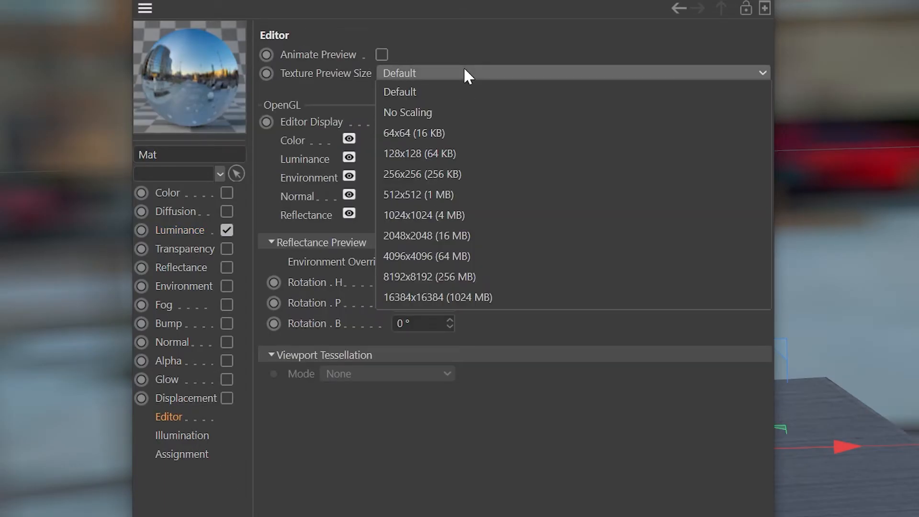
{"action": "left_click", "coordinate": [455, 257]}
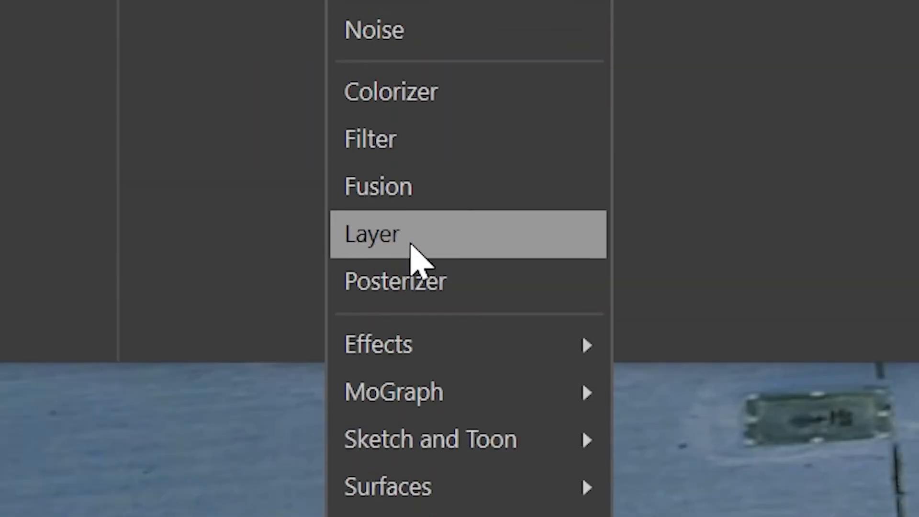
Step: Turn the sky's Luminance texture into a Layer shader and adjust a Brightness/Contrast/Gamma effect over the bitmap, entering 2
{"action": "left_click", "coordinate": [396, 249]}
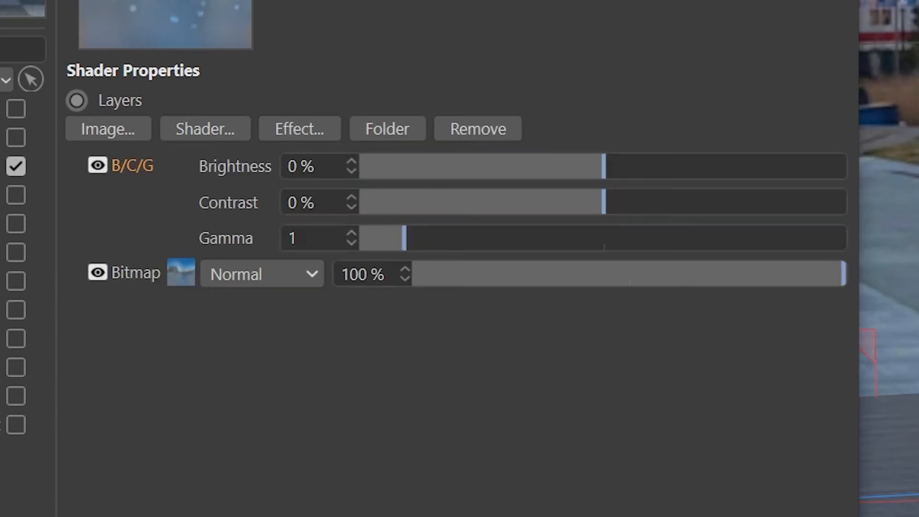
{"action": "key", "text": "Tab"}
{"action": "type", "text": "2"}
{"action": "key", "text": "Return"}
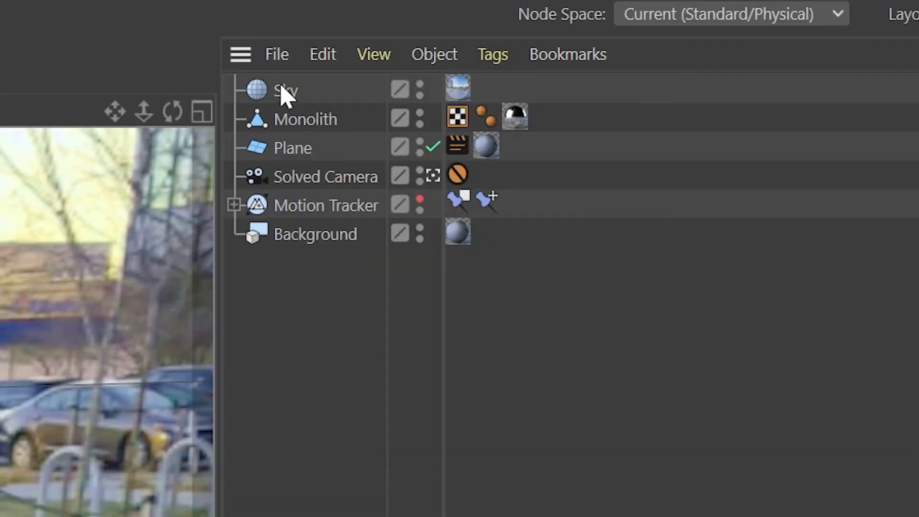
Step: Add a Compositing render tag to the Sky object
{"action": "right_click", "coordinate": [281, 92]}
{"action": "mouse_move", "coordinate": [503, 354]}
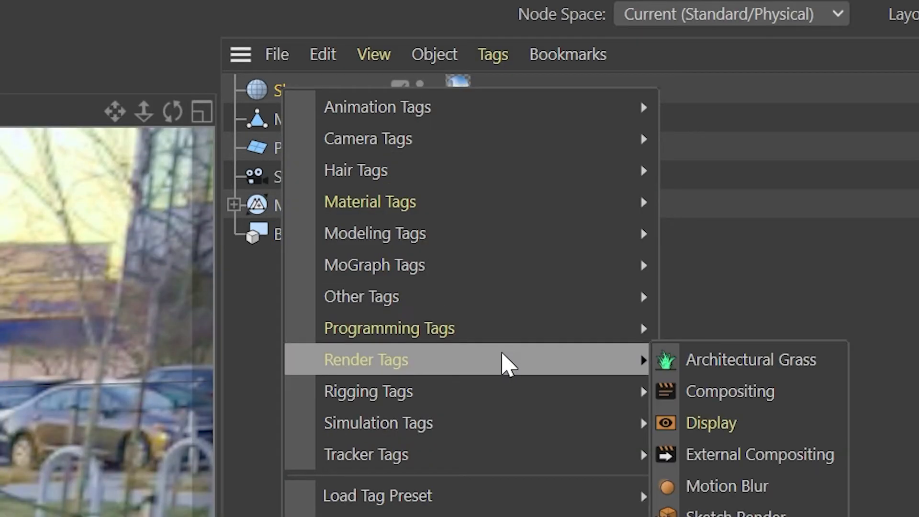
{"action": "left_click", "coordinate": [737, 403]}
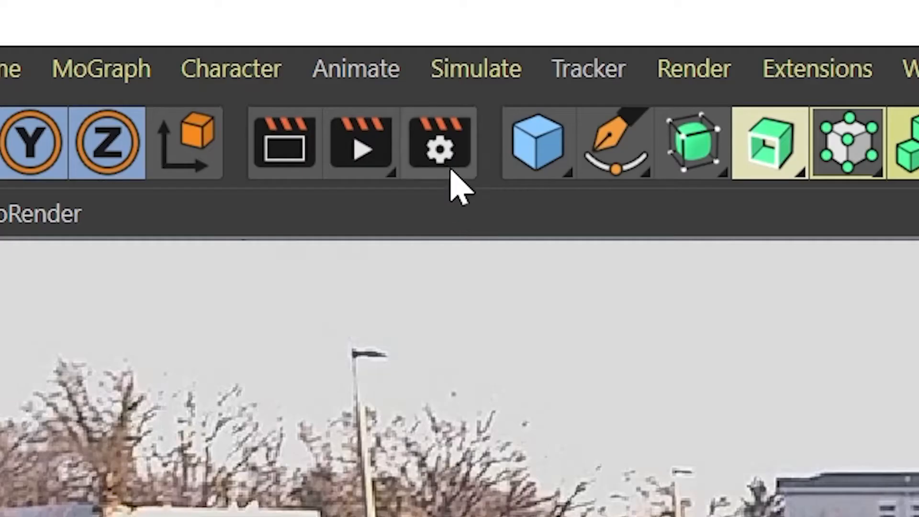
Step: Add the Ambient Occlusion and Global Illumination effects to the render settings and render a preview of the view
{"action": "left_click", "coordinate": [205, 26]}
{"action": "left_click", "coordinate": [231, 180]}
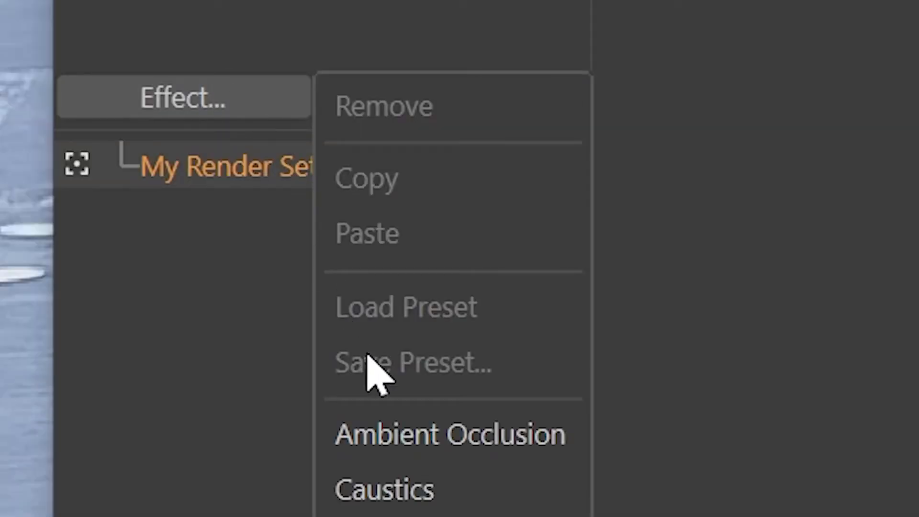
{"action": "left_click", "coordinate": [407, 437]}
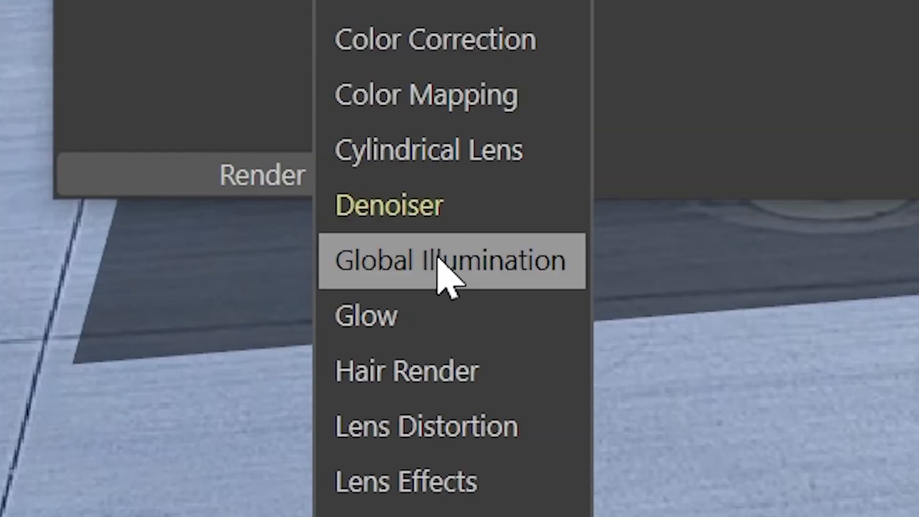
{"action": "left_click", "coordinate": [439, 263]}
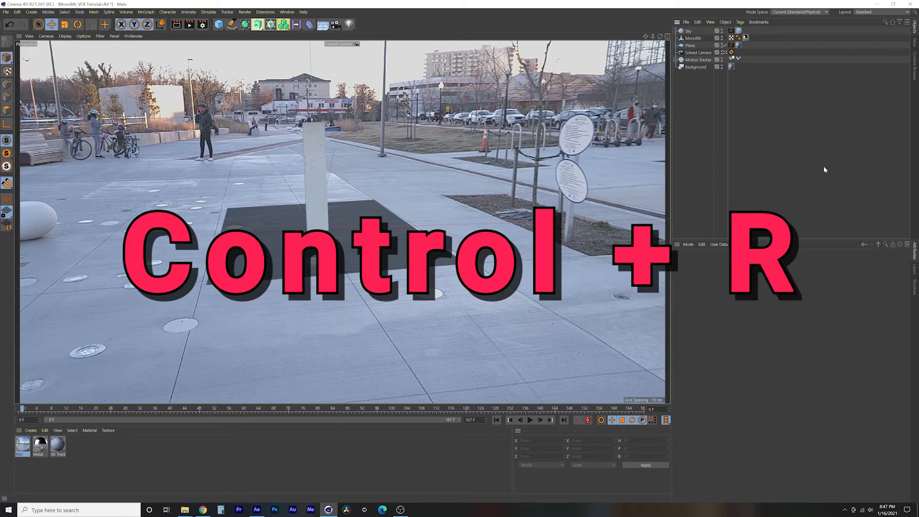
{"action": "key", "text": "ctrl+r"}
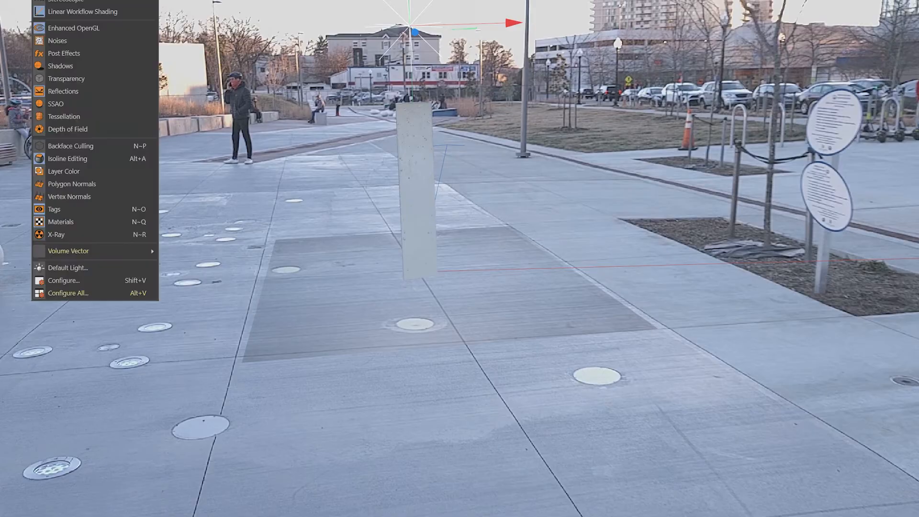
Step: Raise the light above the monolith
{"action": "mouse_move", "coordinate": [401, 6]}
{"action": "left_mouse_down"}
{"action": "mouse_move", "coordinate": [402, 40]}
{"action": "mouse_move", "coordinate": [403, 0]}
{"action": "left_mouse_up"}
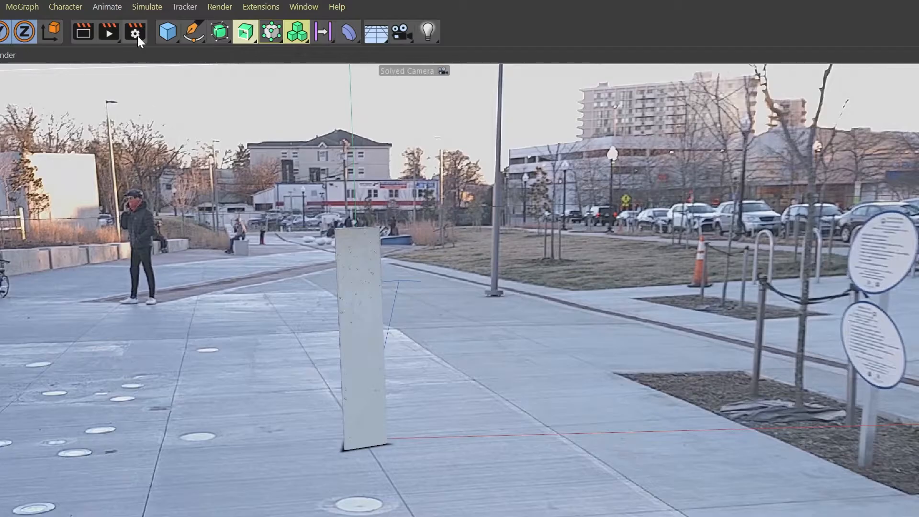
Step: Set the render output's frame range to All Frames in the render settings
{"action": "left_click", "coordinate": [203, 25]}
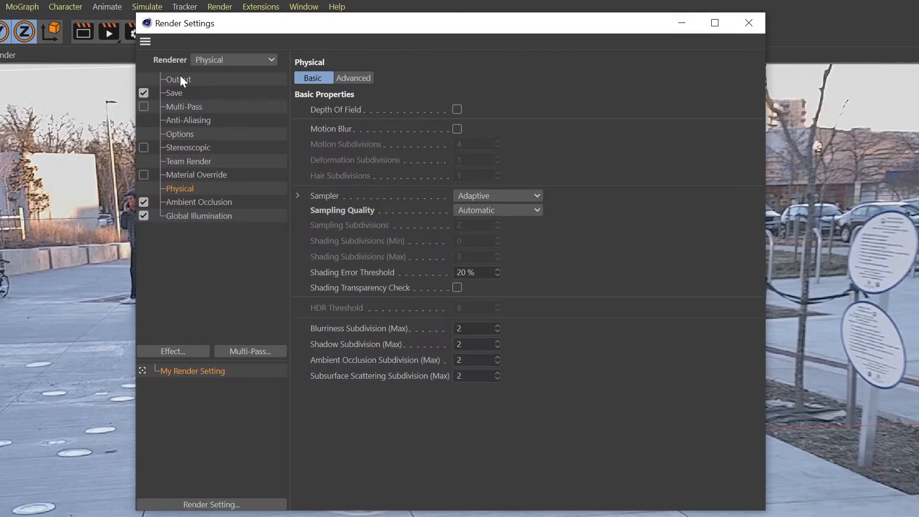
{"action": "left_click", "coordinate": [183, 79]}
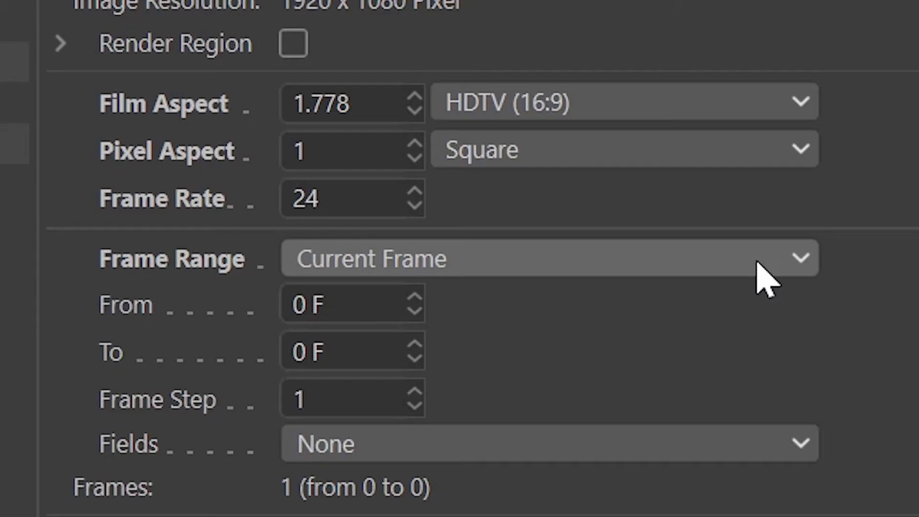
{"action": "left_click", "coordinate": [530, 255]}
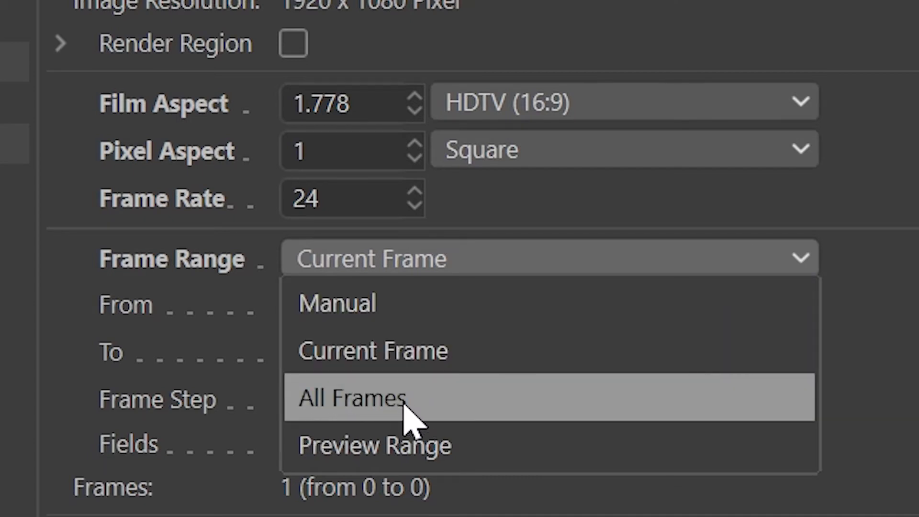
{"action": "left_click", "coordinate": [405, 402]}
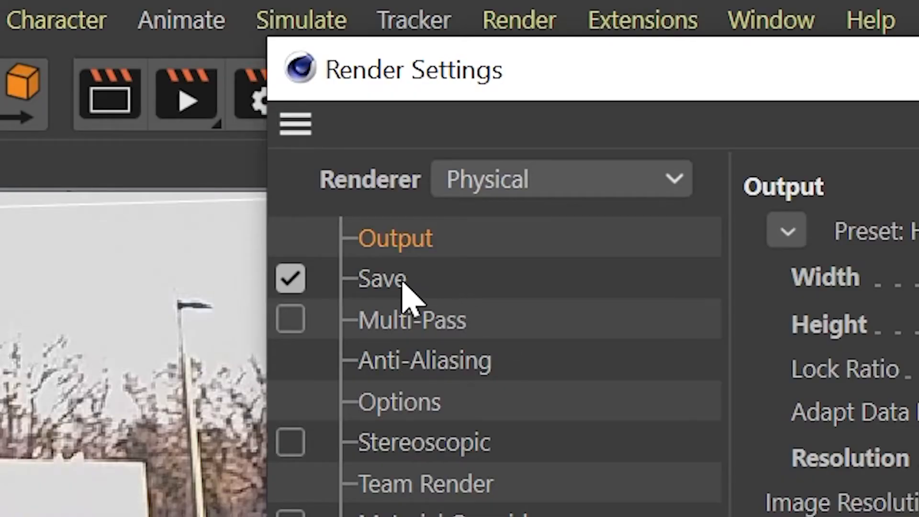
Step: Configure the render's save options with TIF as the image format and the Alpha Channel enabled
{"action": "left_click", "coordinate": [223, 56]}
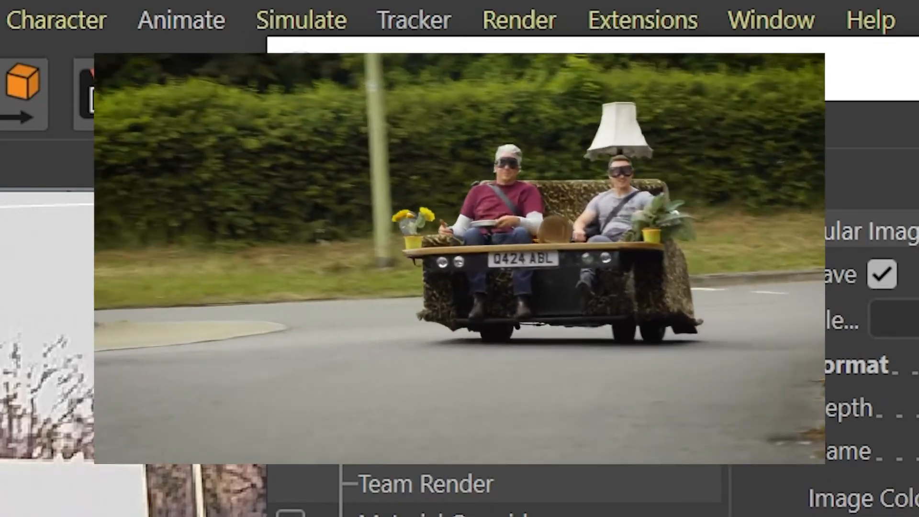
{"action": "left_click", "coordinate": [283, 75]}
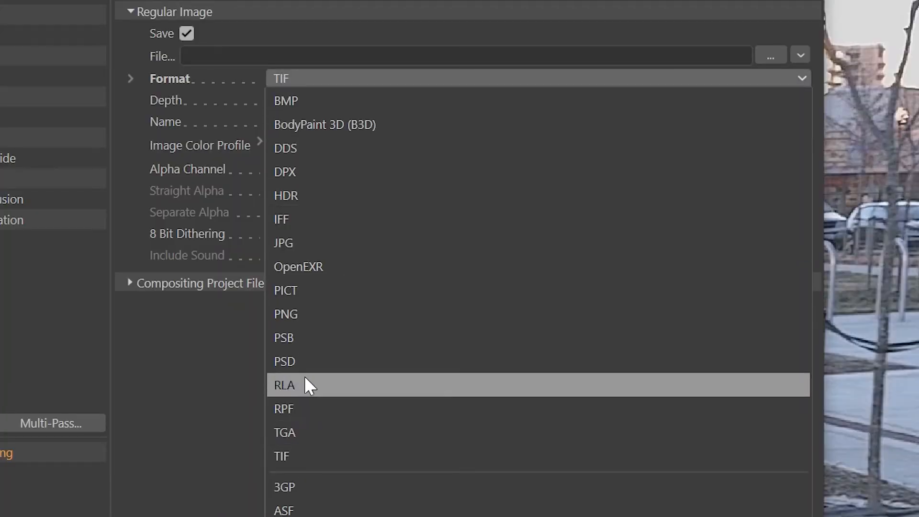
{"action": "type", "text": "M"}
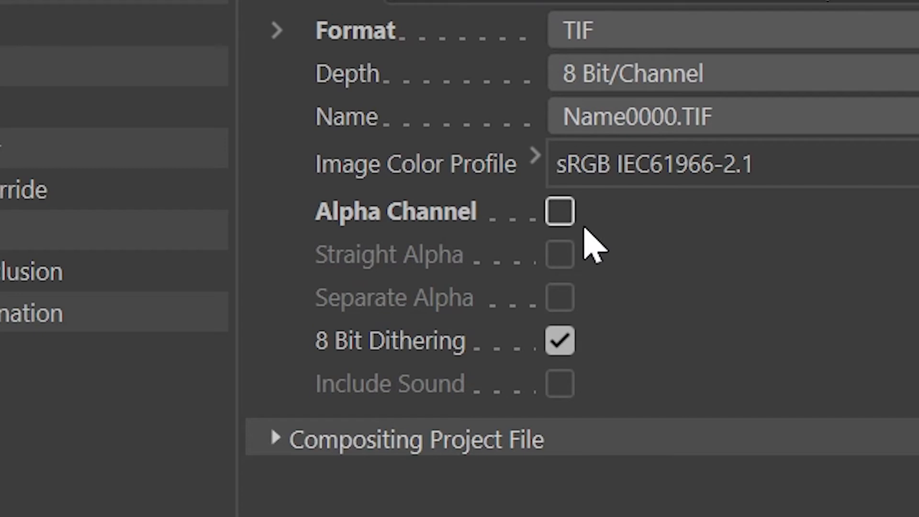
{"action": "left_click", "coordinate": [560, 212]}
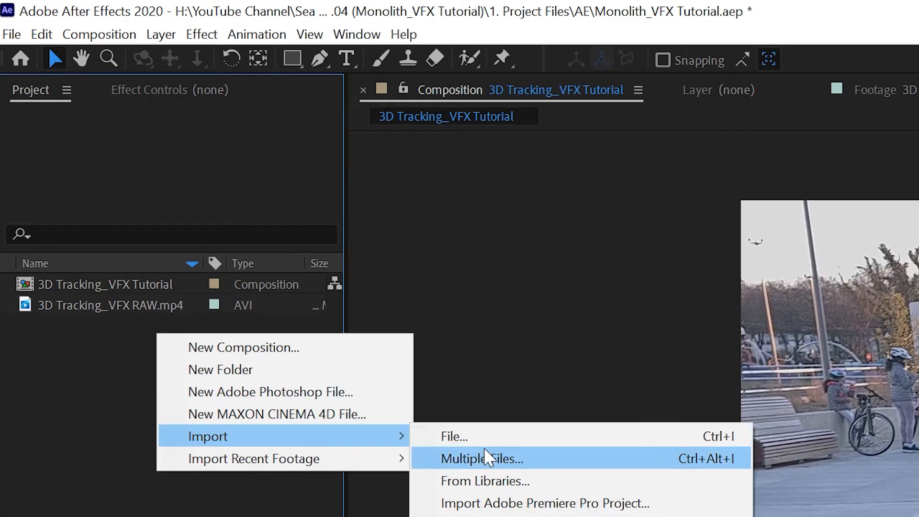
Step: Switch to After Effects and import the Monolith Render TIF sequence, letting the program guess the alpha interpretation
{"action": "left_click", "coordinate": [485, 440]}
{"action": "left_click", "coordinate": [269, 245]}
{"action": "key", "text": "Return"}
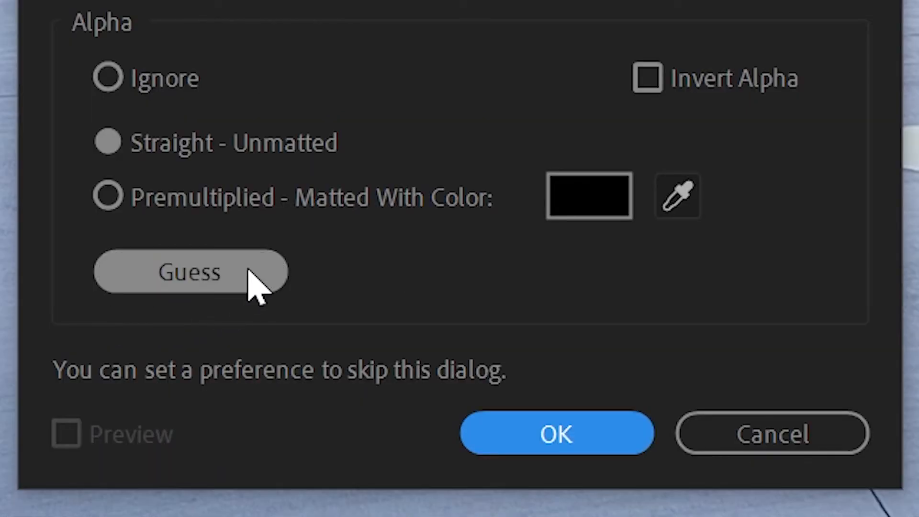
{"action": "left_click", "coordinate": [249, 271]}
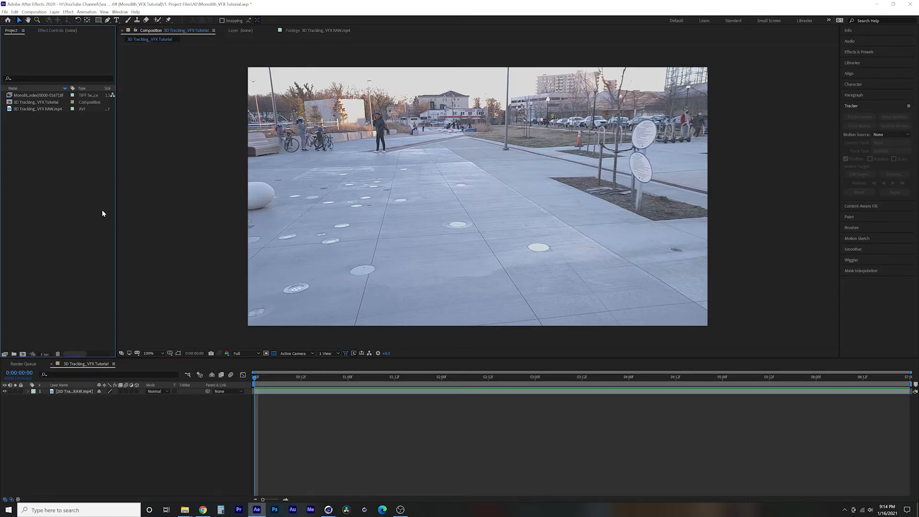
Step: Interpret the Monolith Render sequence at 24 frames per second and place it above the raw footage in the 3D Tracking_VFX Tutorial composition
{"action": "right_click", "coordinate": [54, 94]}
{"action": "mouse_move", "coordinate": [111, 143]}
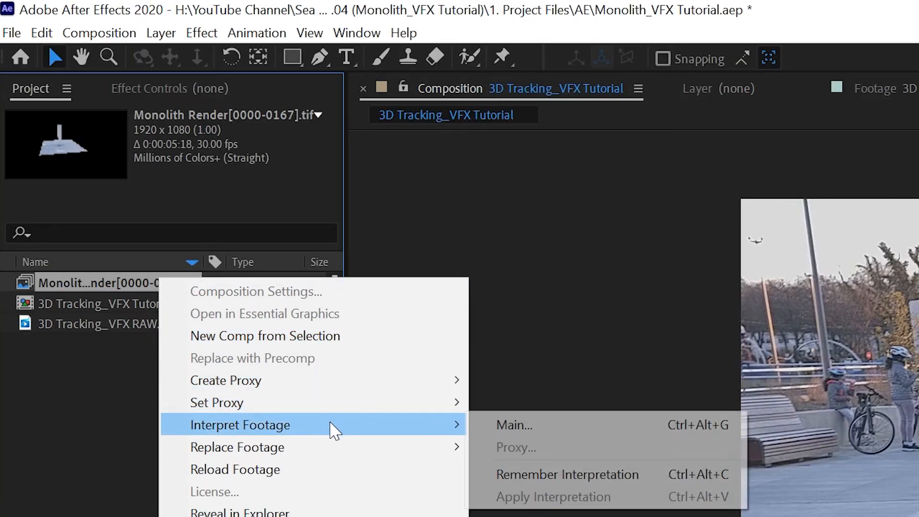
{"action": "left_click", "coordinate": [547, 426]}
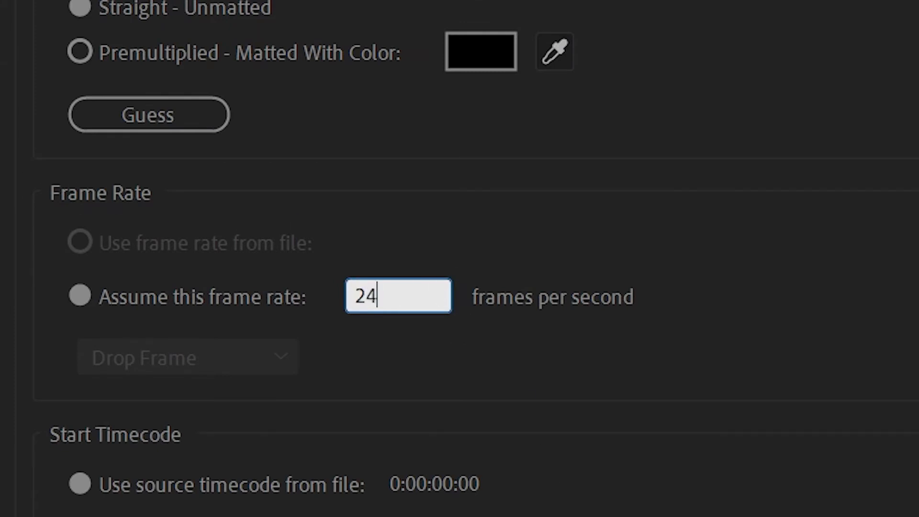
{"action": "key", "text": "Tab"}
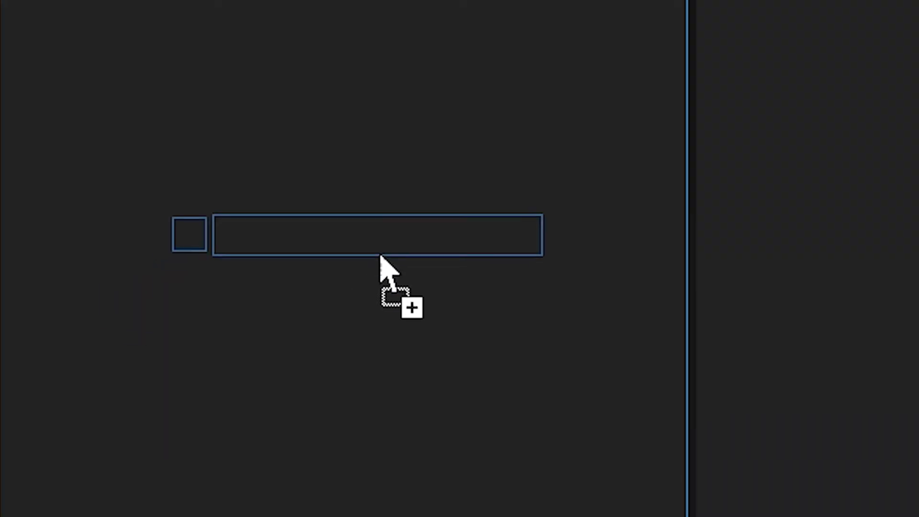
{"action": "mouse_move", "coordinate": [379, 263]}
{"action": "left_mouse_down"}
{"action": "mouse_move", "coordinate": [373, 195]}
{"action": "mouse_move", "coordinate": [390, 266]}
{"action": "left_mouse_up"}
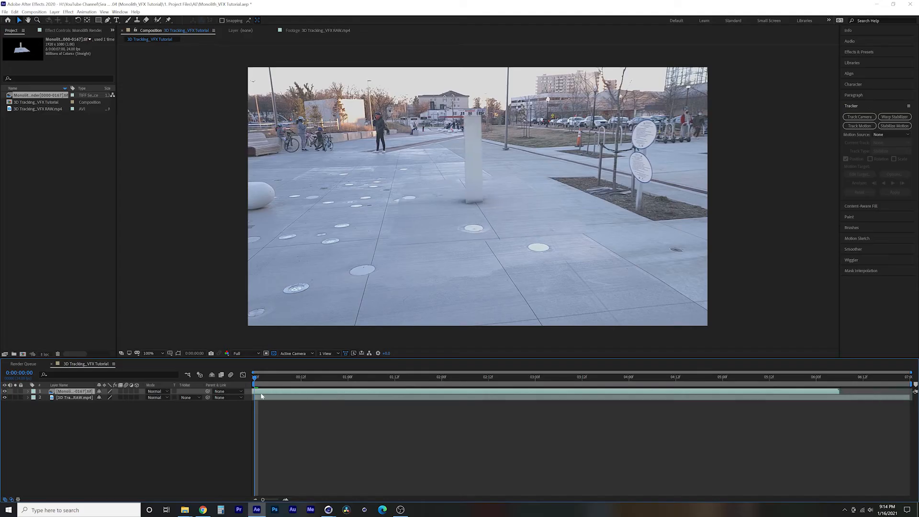
{"action": "left_click_drag", "start_coordinate": [284, 394], "coordinate": [334, 395]}
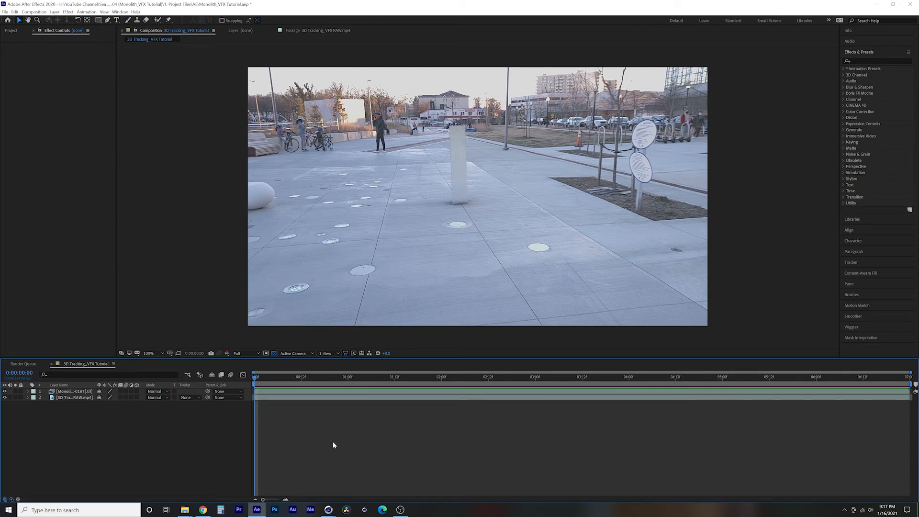
Step: Duplicate the Monolith Render layer and add an adjustment layer between the two copies
{"action": "left_click", "coordinate": [84, 391]}
{"action": "key", "text": "ctrl+d"}
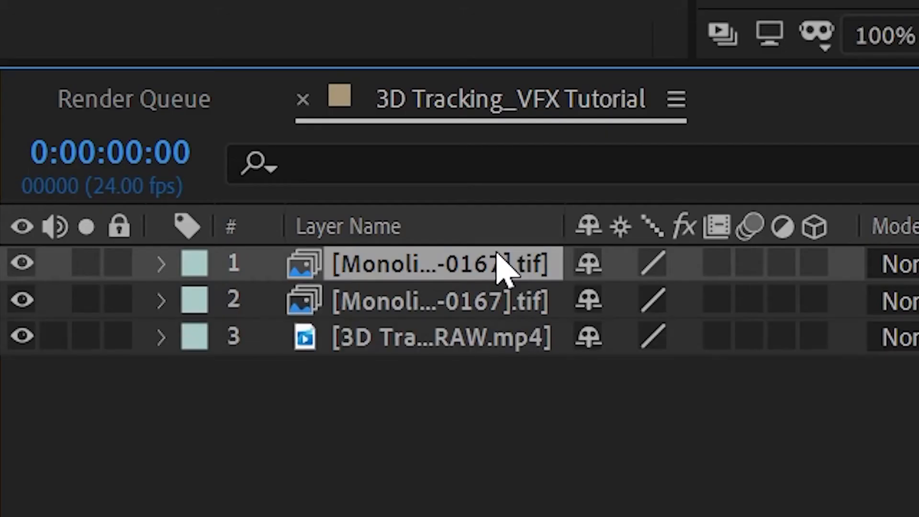
{"action": "left_click", "coordinate": [484, 290]}
{"action": "key", "text": "ctrl+alt+y"}
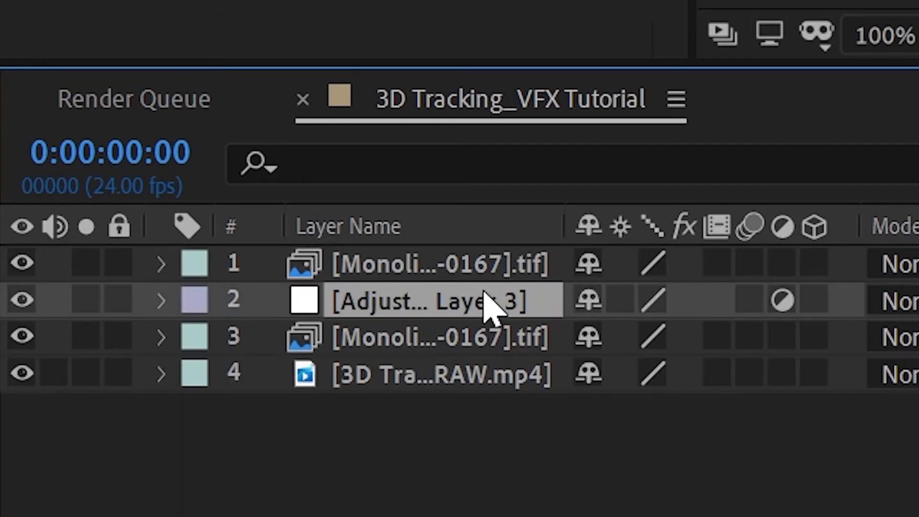
Step: Rename the new adjustment layer as MB
{"action": "key", "text": "Return"}
{"action": "type", "text": "Motion"}
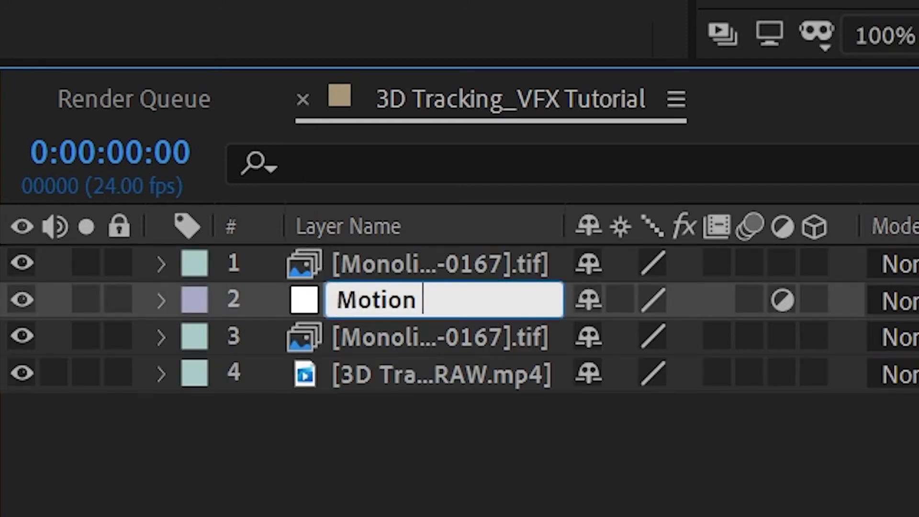
{"action": "key", "text": "BackSpace"}
{"action": "key", "text": "BackSpace"}
{"action": "key", "text": "BackSpace"}
{"action": "key", "text": "BackSpace"}
{"action": "key", "text": "BackSpace"}
{"action": "key", "text": "BackSpace"}
{"action": "key", "text": "BackSpace"}
{"action": "key", "text": "BackSpace"}
{"action": "key", "text": "BackSpace"}
{"action": "key", "text": "BackSpace"}
{"action": "key", "text": "BackSpace"}
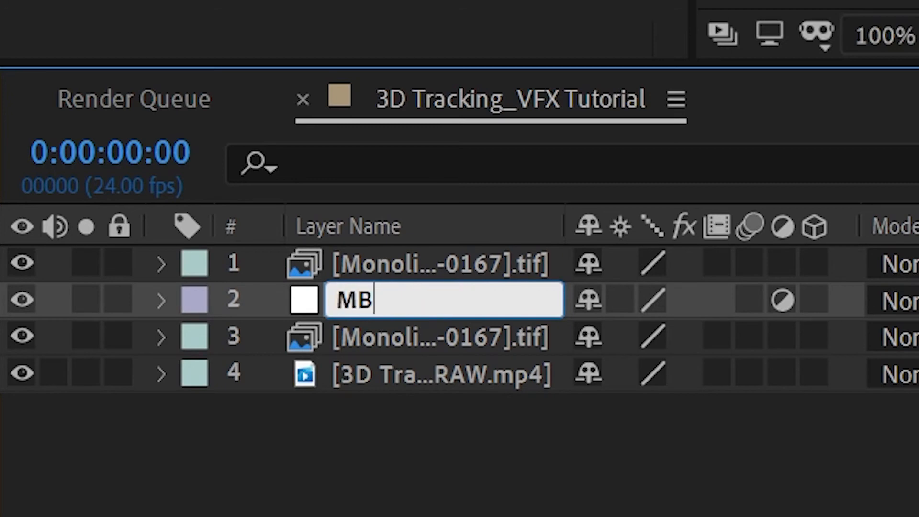
{"action": "key", "text": "Return"}
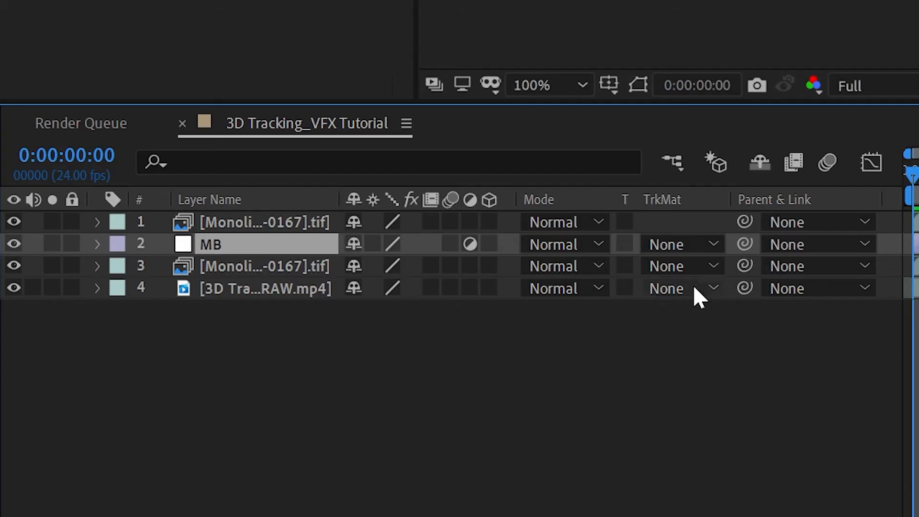
Step: Give the MB layer an Alpha Matte from the upper Monolith Render copy and apply the Pixel Motion Blur effect to it
{"action": "left_click", "coordinate": [708, 245]}
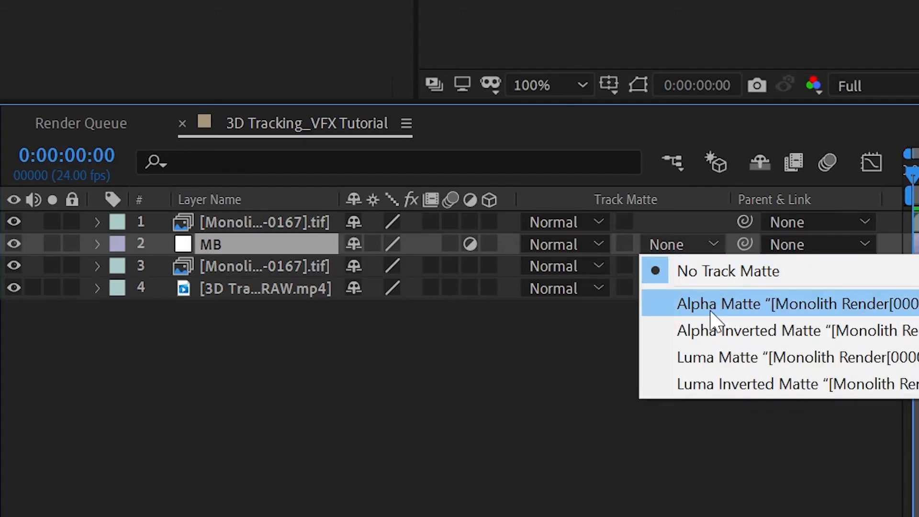
{"action": "left_click", "coordinate": [747, 307]}
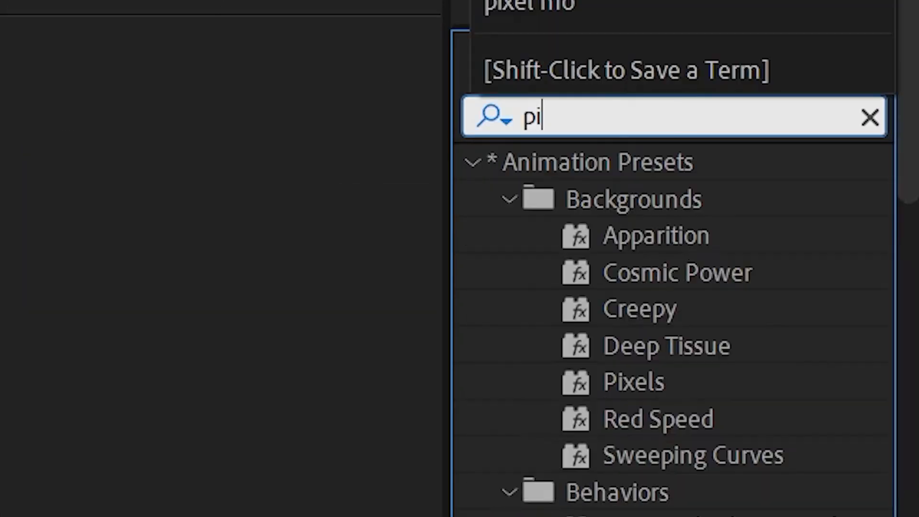
{"action": "type", "text": "xel"}
{"action": "left_click_drag", "start_coordinate": [704, 467], "coordinate": [484, 242]}
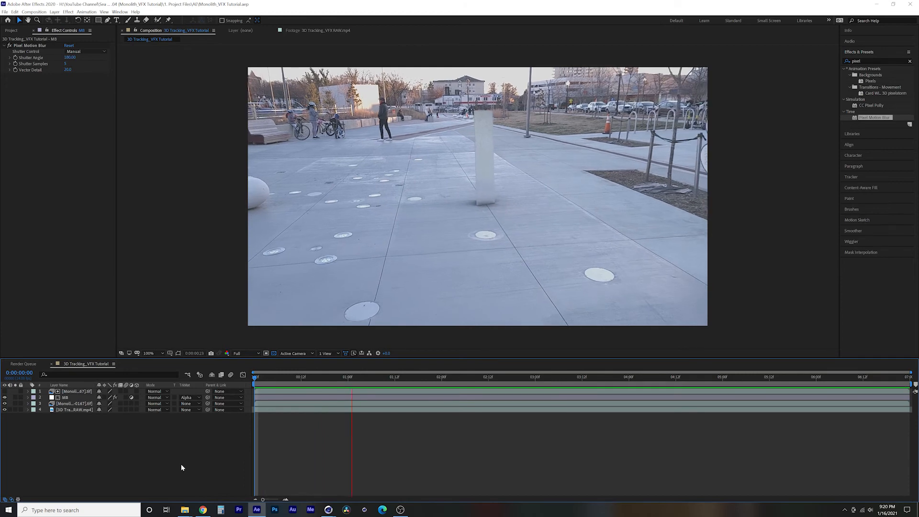